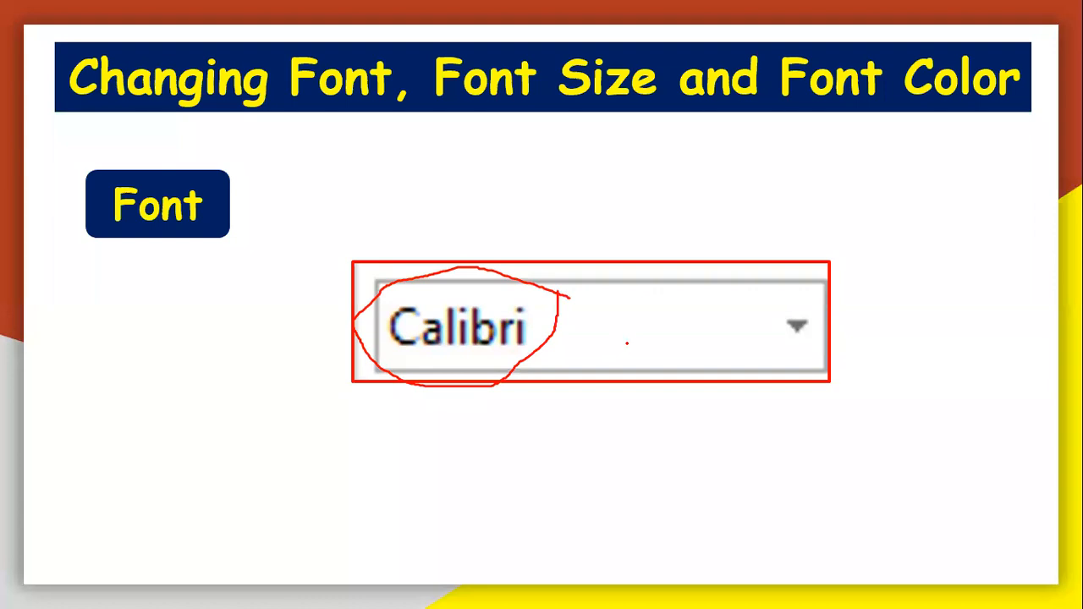
Circle the drop-down arrow of the Calibri font box in ink and erase all ink on the slide
mouse_move(786, 301)
mouse_down()
mouse_move(804, 361)
mouse_move(831, 313)
mouse_move(797, 298)
mouse_move(784, 305)
mouse_up()
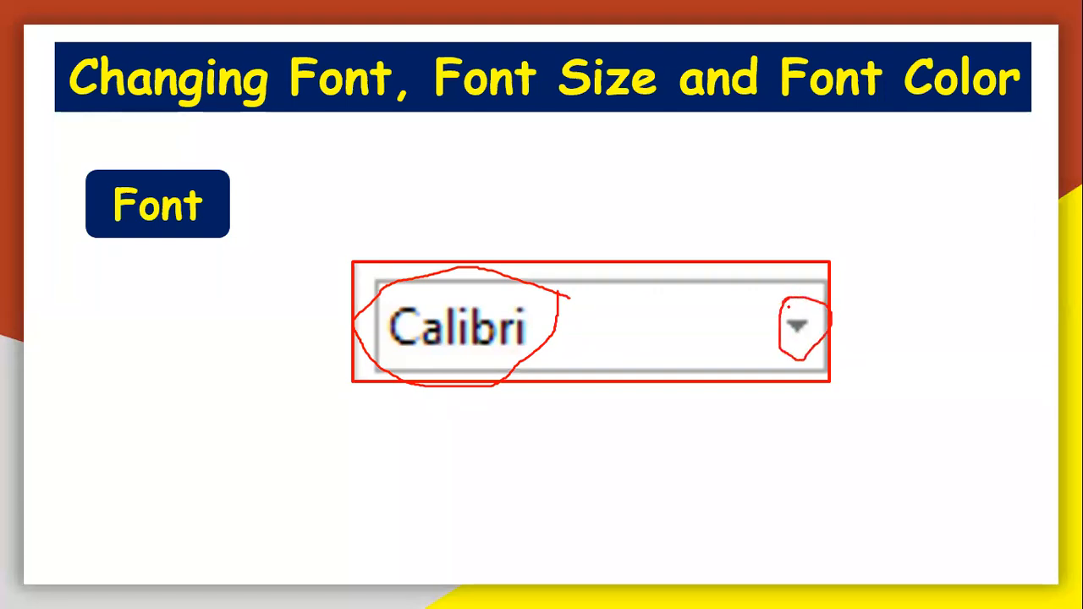
right_click(870, 334)
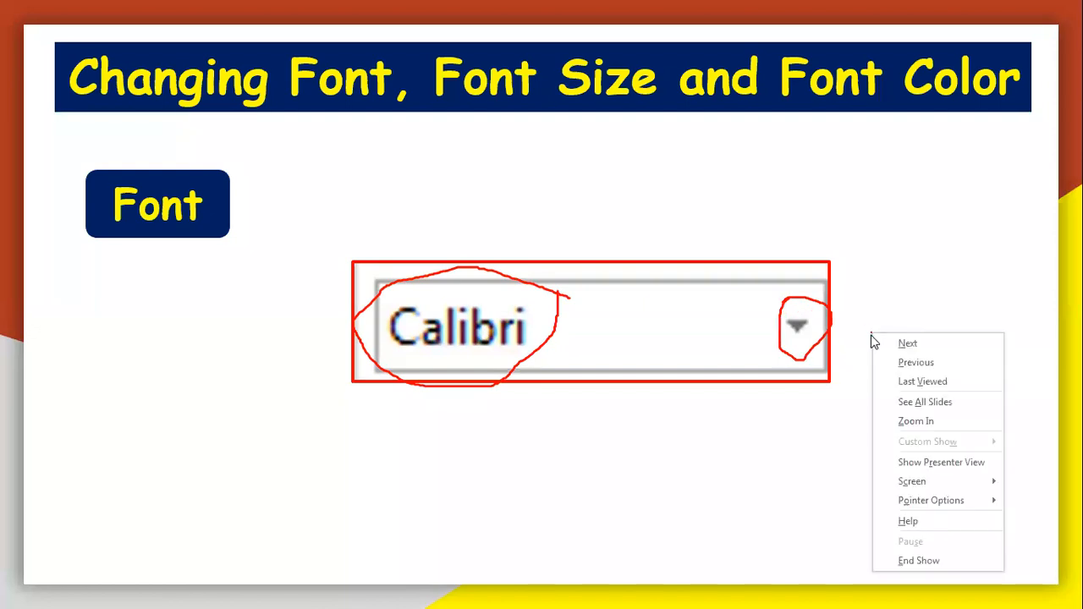
click(974, 500)
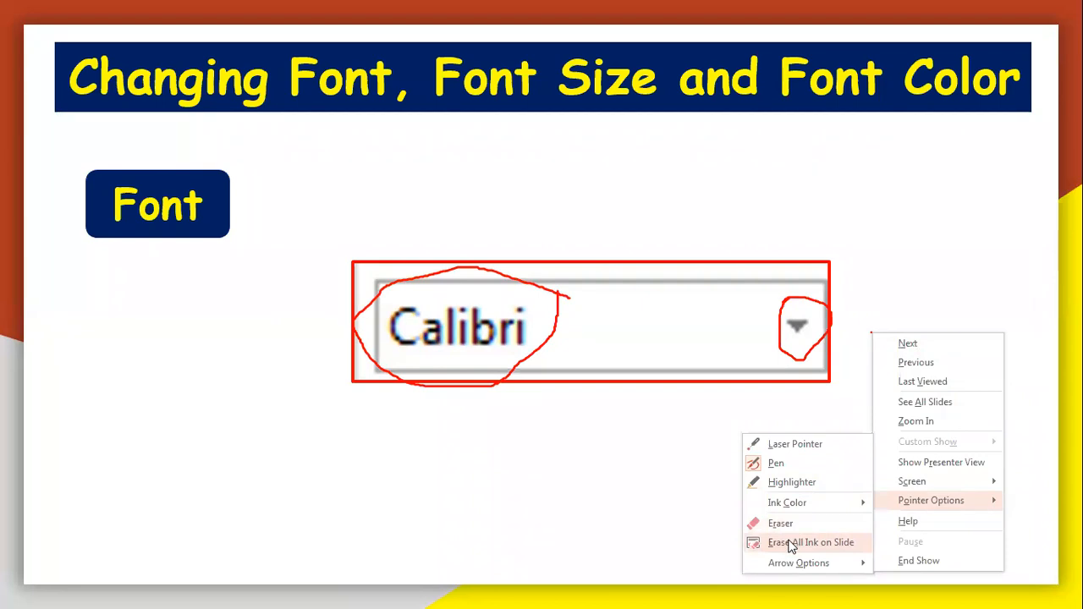
click(792, 544)
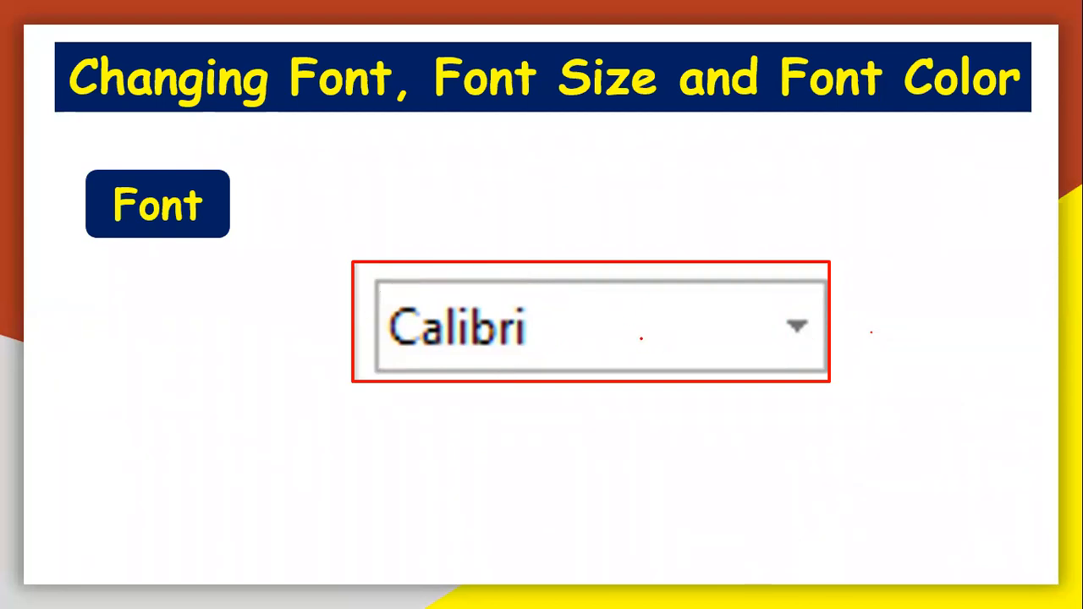
Advance the slide show to the Font Size slide and circle the size 11 and its drop-down arrow in ink
key(Right)
key(Right)
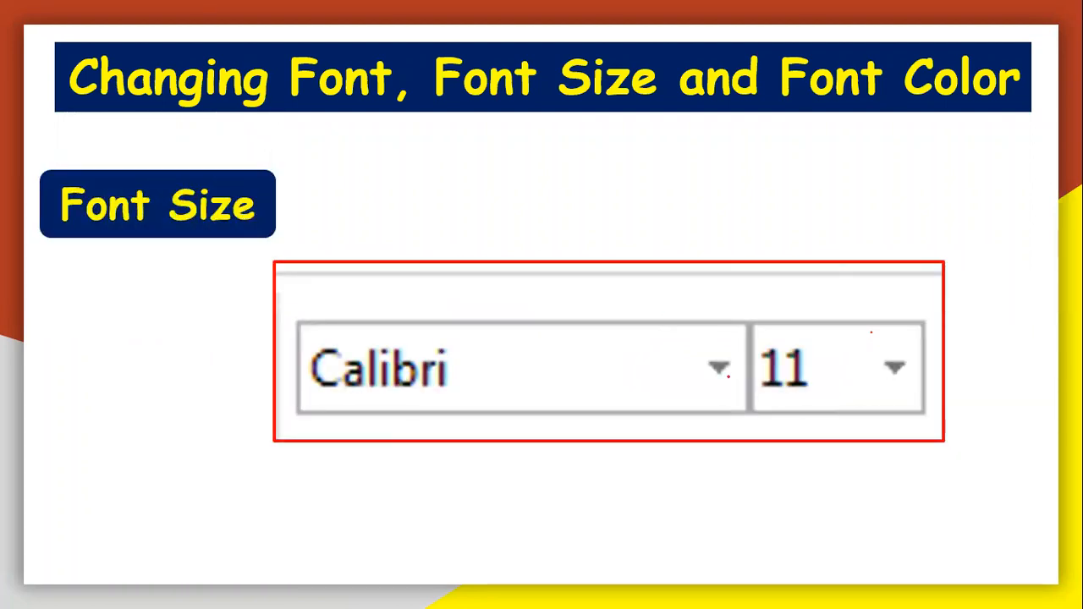
mouse_move(851, 320)
mouse_down()
mouse_move(815, 313)
mouse_move(759, 347)
mouse_move(780, 419)
mouse_move(848, 321)
mouse_up()
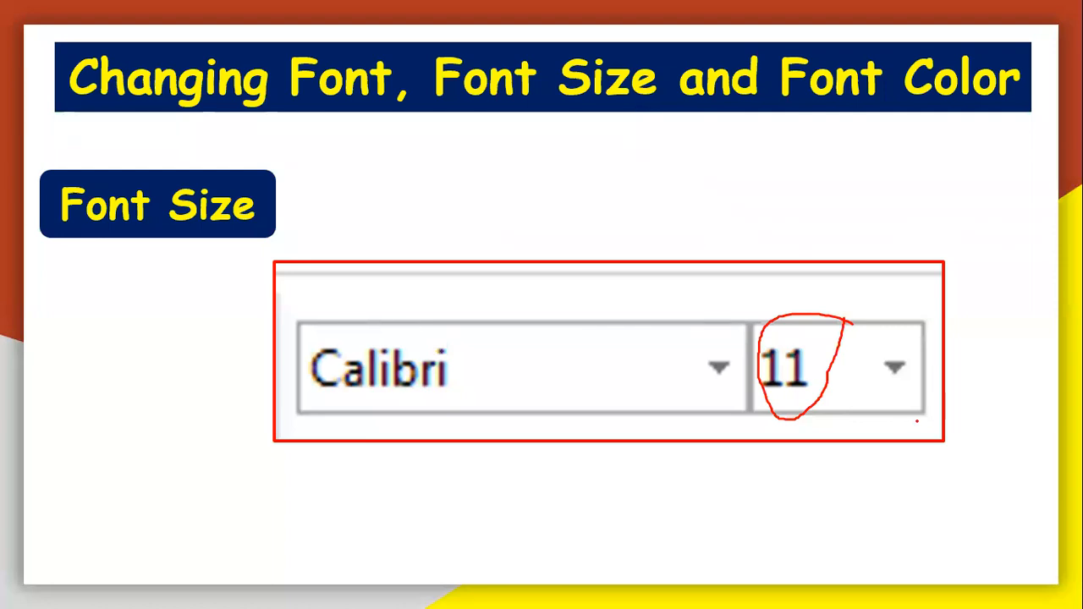
mouse_move(883, 354)
mouse_down()
mouse_move(885, 405)
mouse_move(907, 358)
mouse_move(885, 353)
mouse_up()
Erase all ink on the Font Size slide
right_click(896, 214)
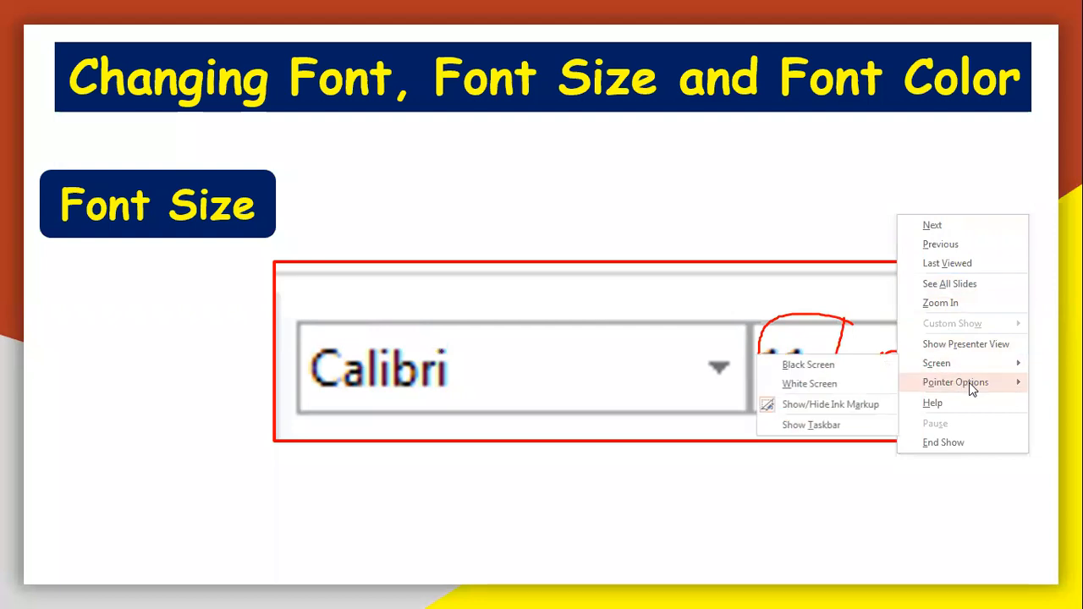
mouse_move(968, 384)
click(864, 484)
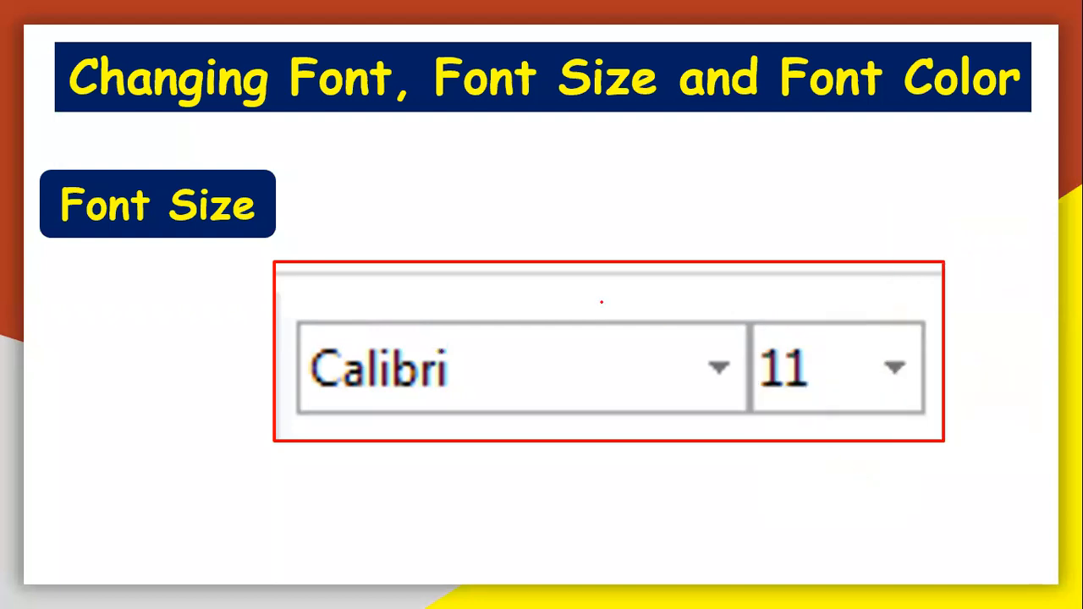
Advance to the Font Color slide and circle the letter A font color icon in ink
key(Right)
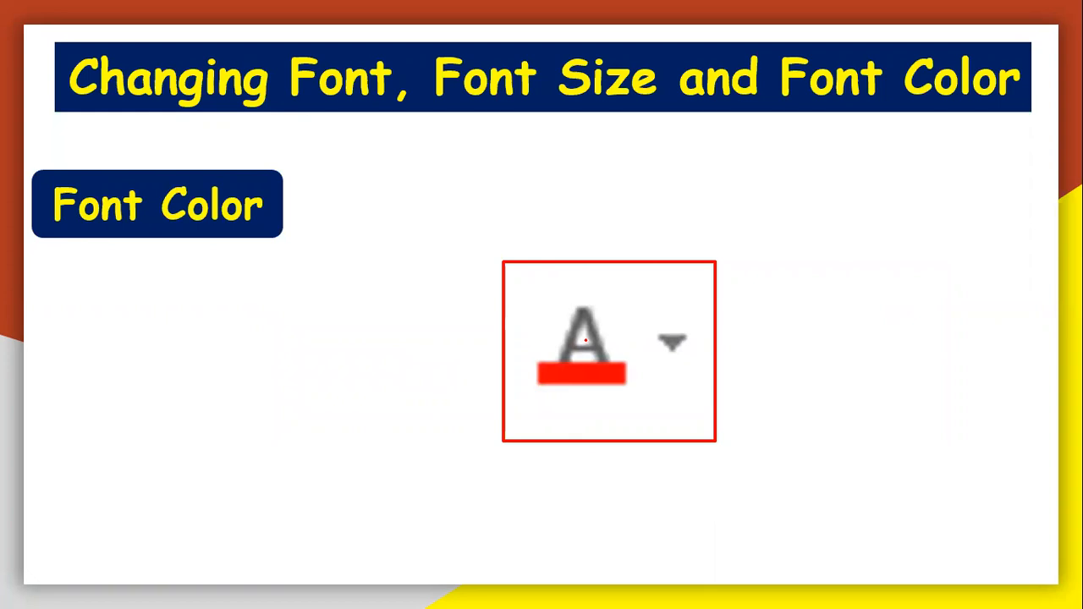
mouse_move(593, 298)
mouse_down()
mouse_move(546, 311)
mouse_move(537, 350)
mouse_move(634, 391)
mouse_move(611, 302)
mouse_move(563, 291)
mouse_up()
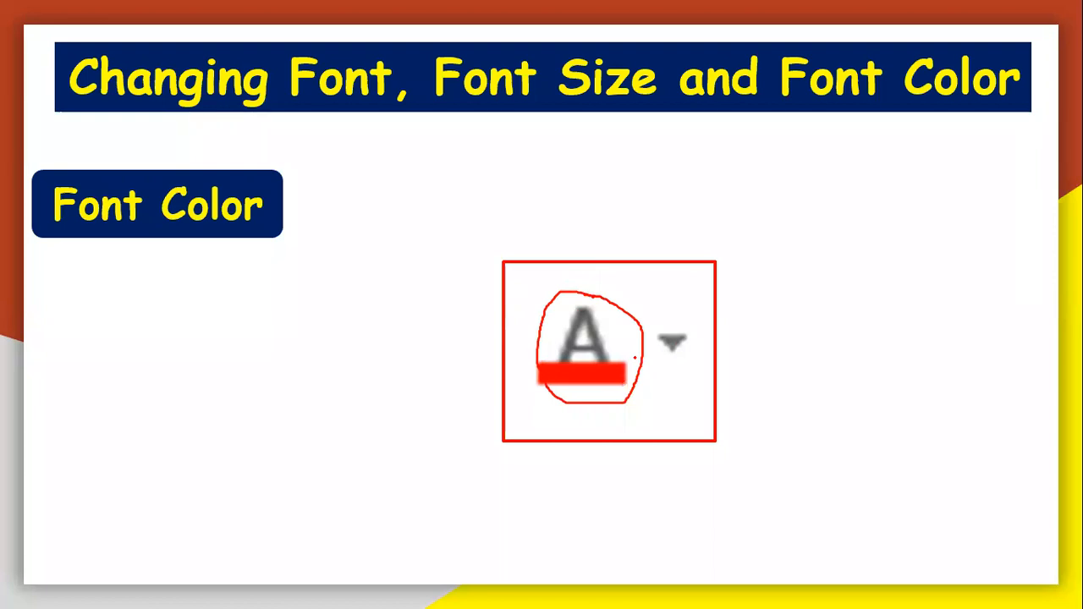
Switch from the slide show to the Practical workbook in Excel
key(alt+Tab)
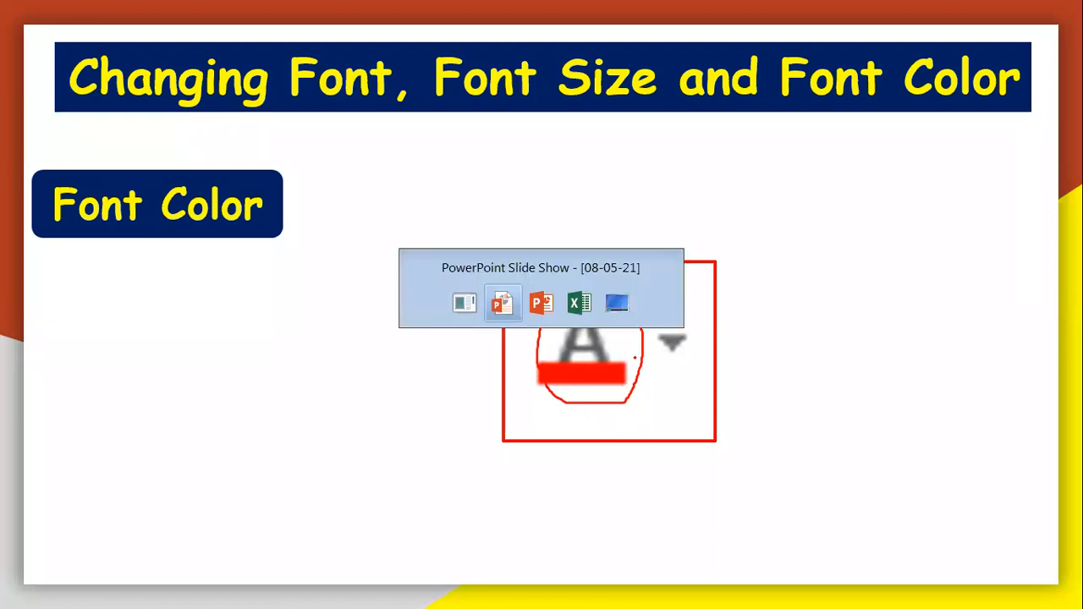
key(alt+Tab)
key(alt+Tab)
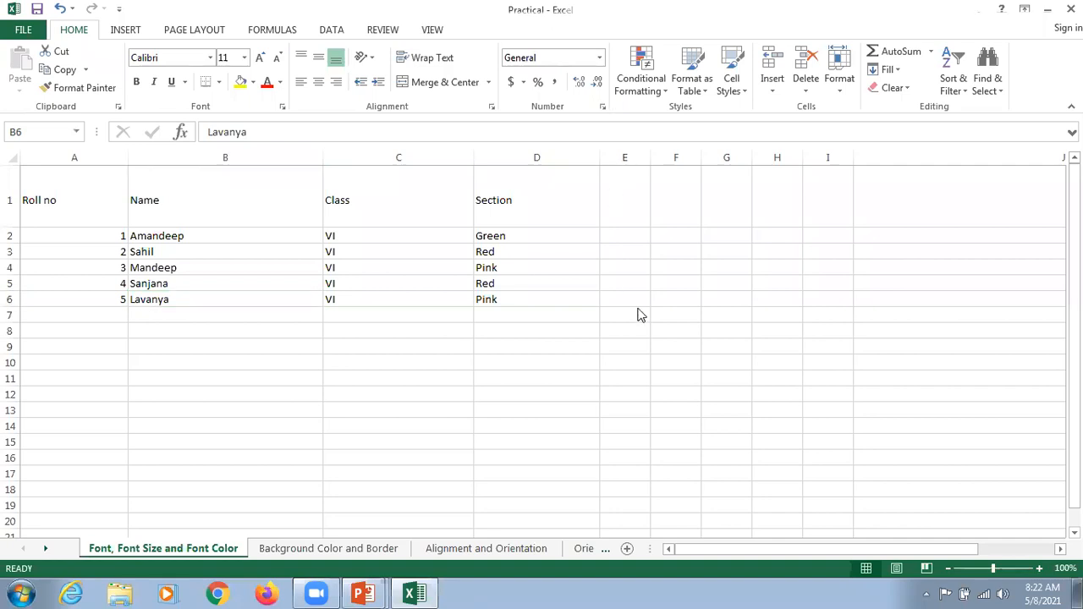
click(543, 286)
drag(47, 196, 537, 301)
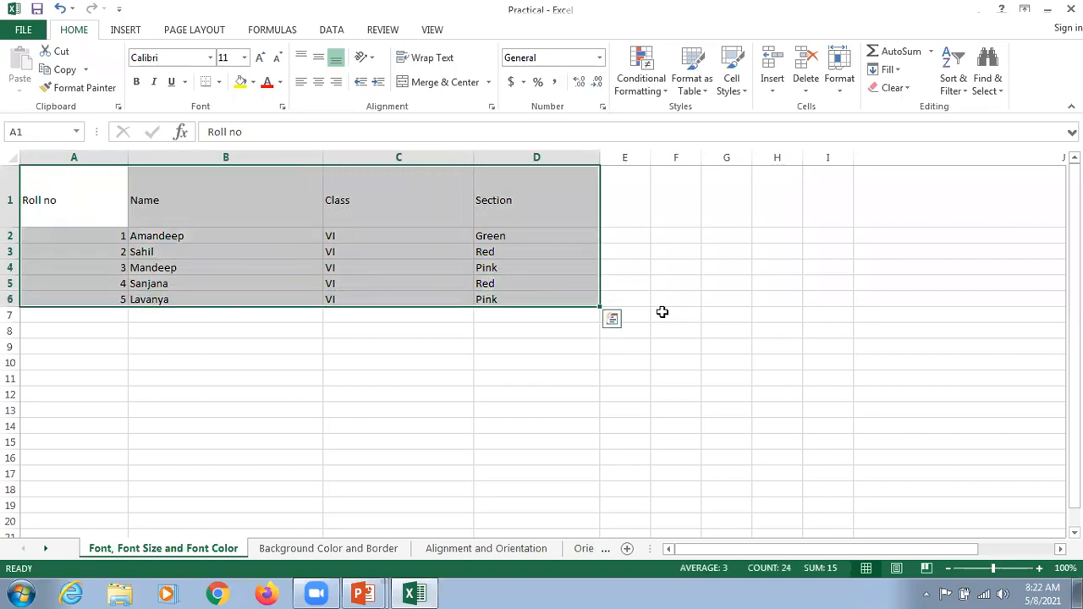
click(667, 298)
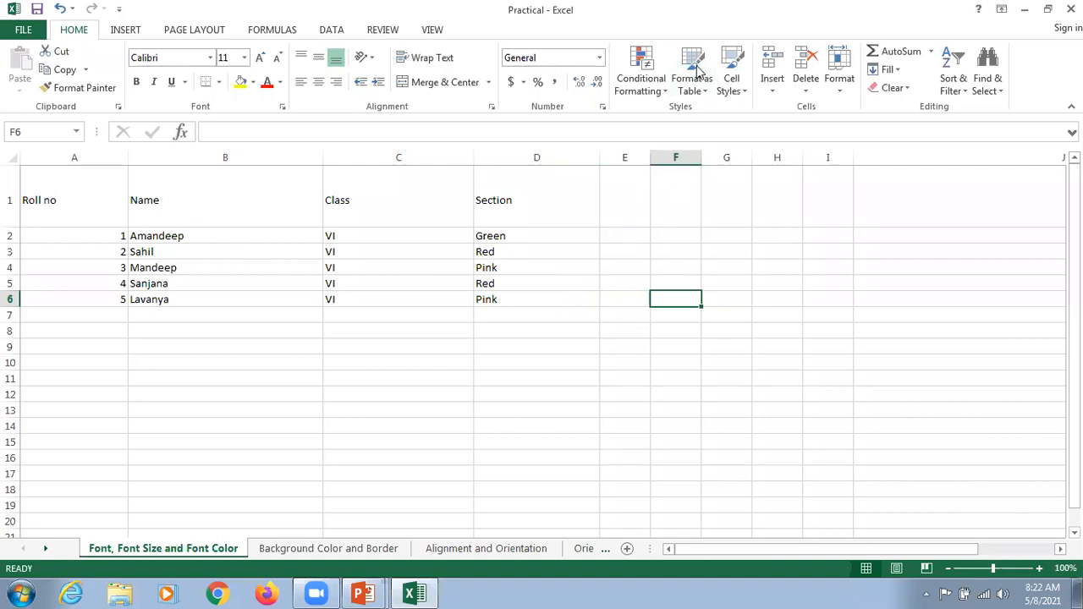
click(722, 161)
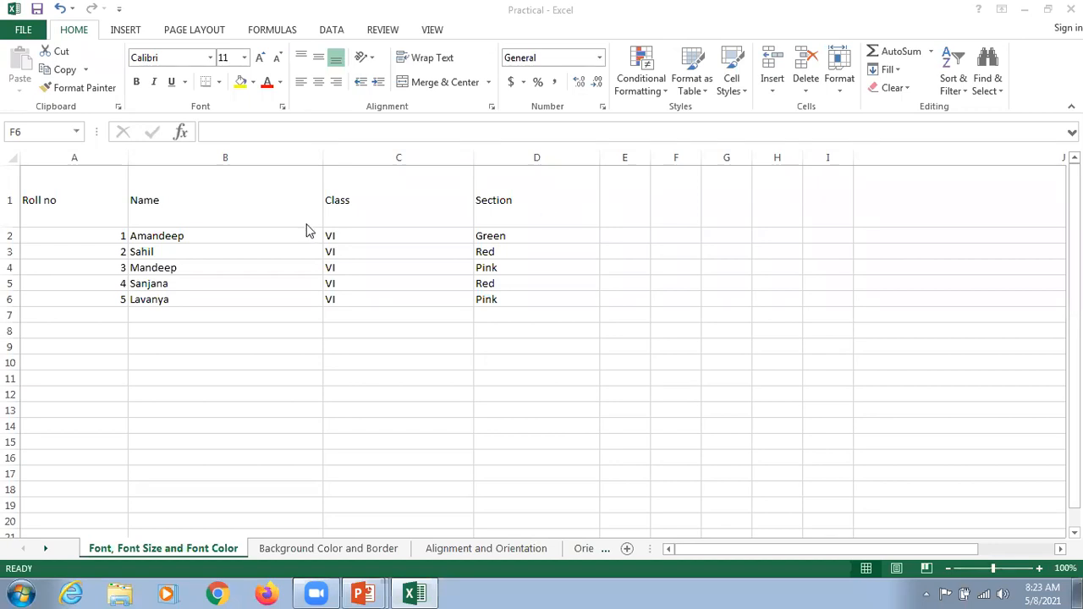
Set the header cells A1:D1 to the Arial Black font and increase their font size to 18
drag(54, 212, 534, 203)
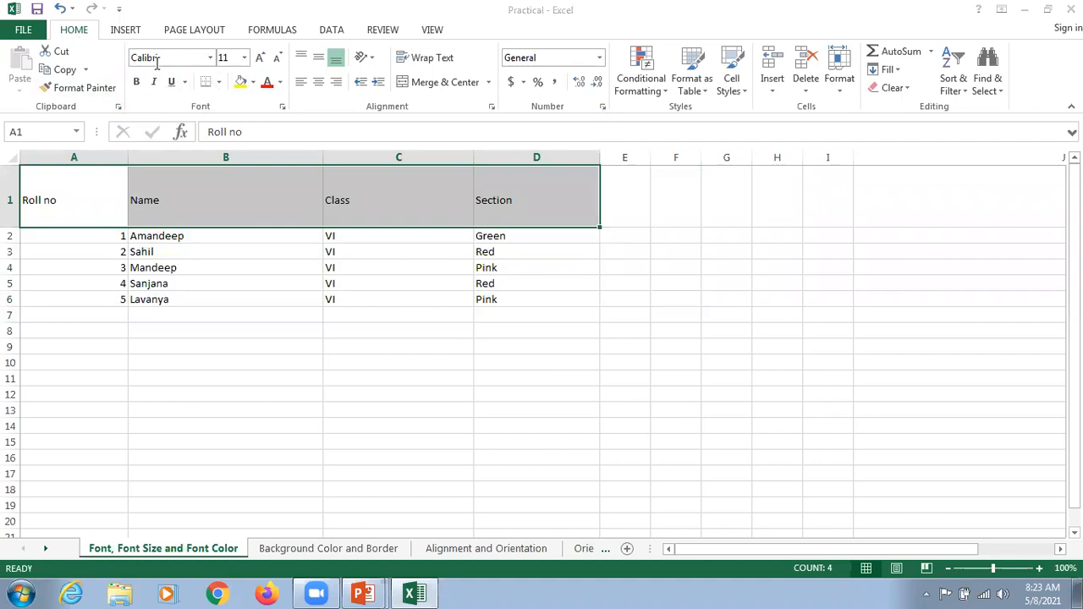
click(209, 59)
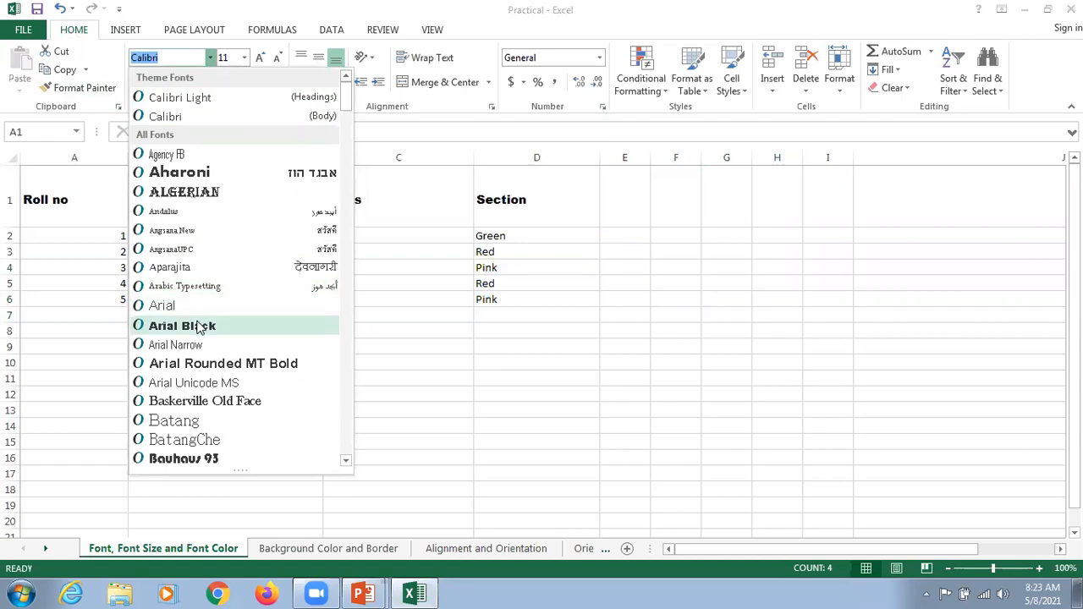
click(197, 328)
click(261, 60)
click(261, 59)
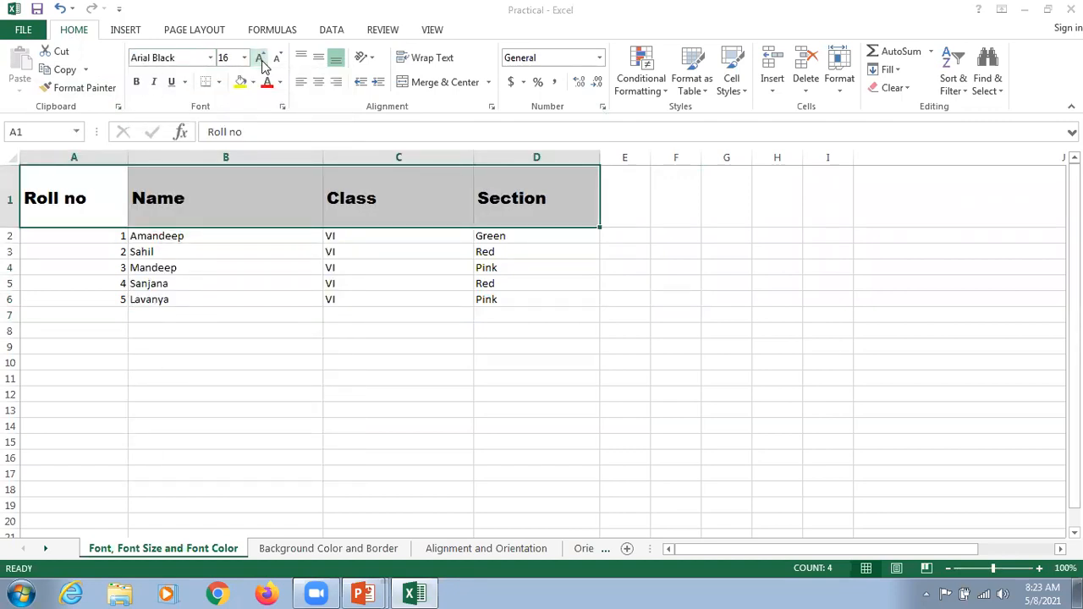
click(262, 66)
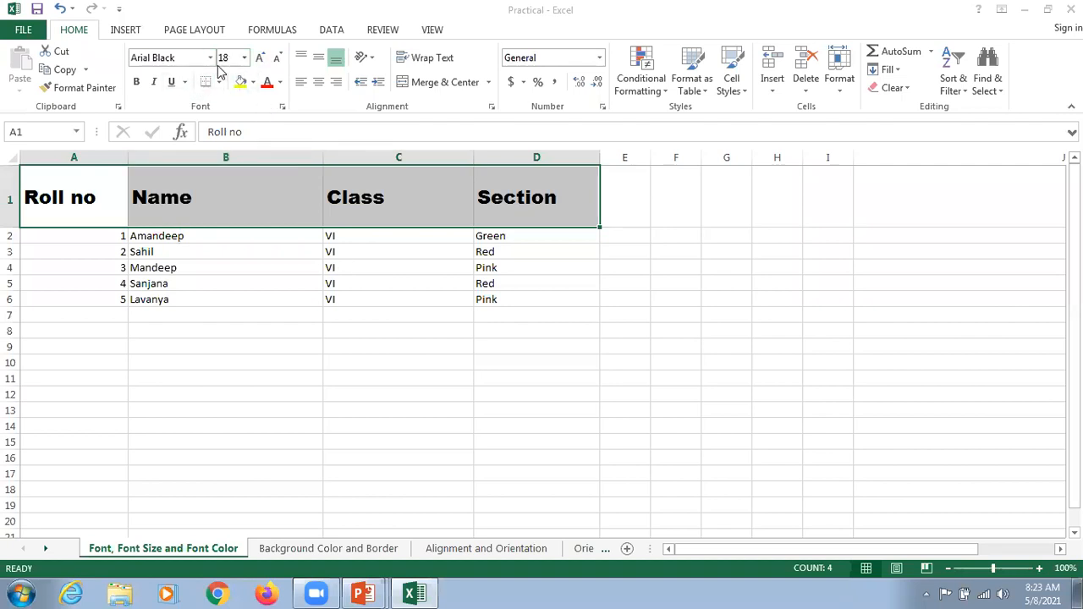
Try font size 100 on the header cells A1:D1 with a taller row 1, and undo both changes
click(245, 61)
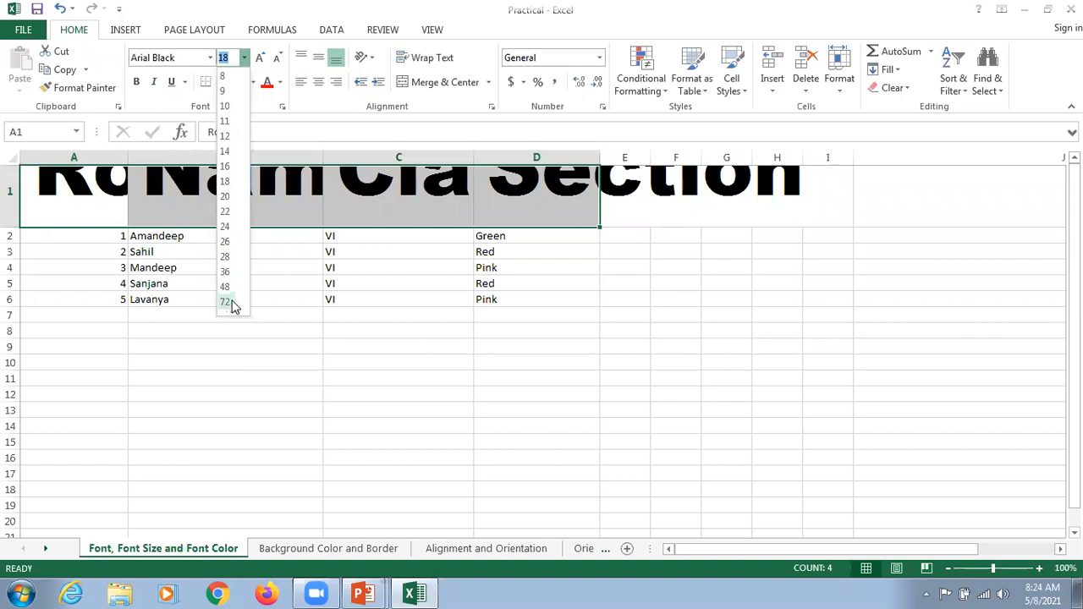
click(454, 338)
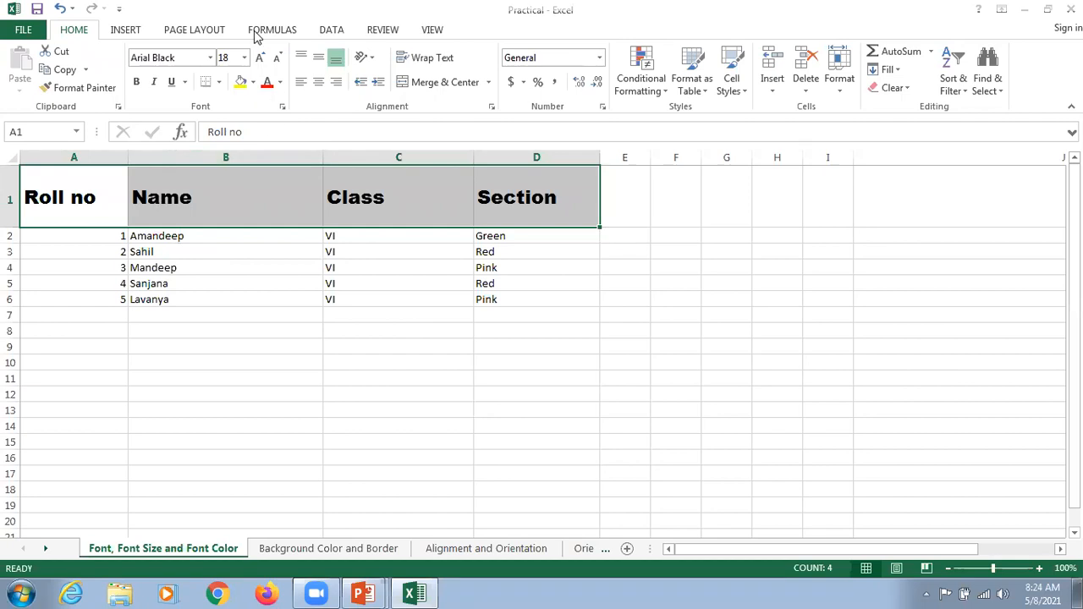
click(233, 57)
text(100)
key(Return)
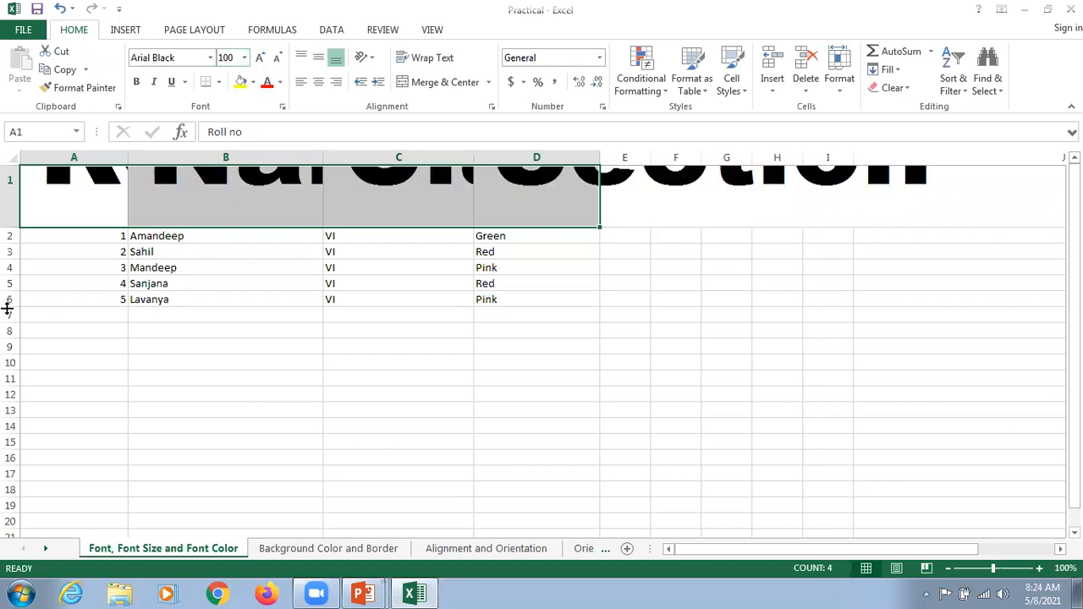
drag(7, 228, 12, 333)
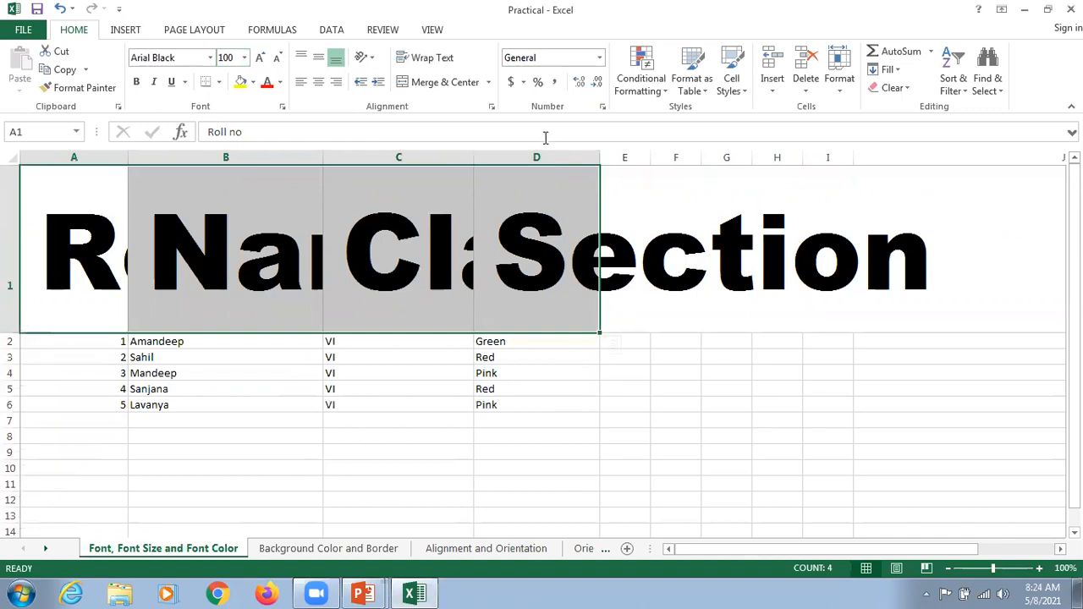
click(258, 258)
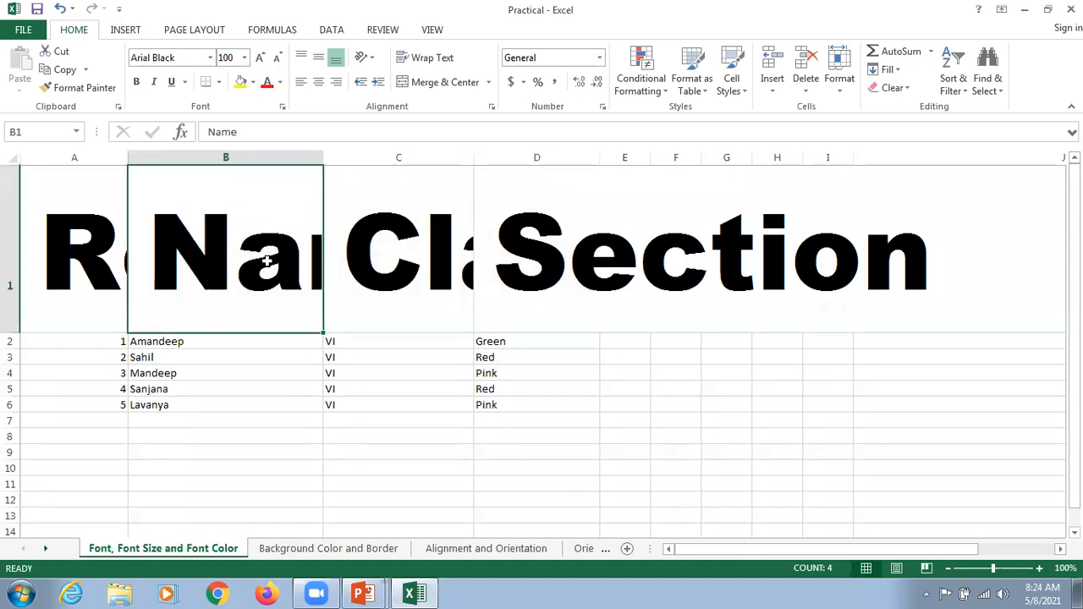
key(ctrl+z)
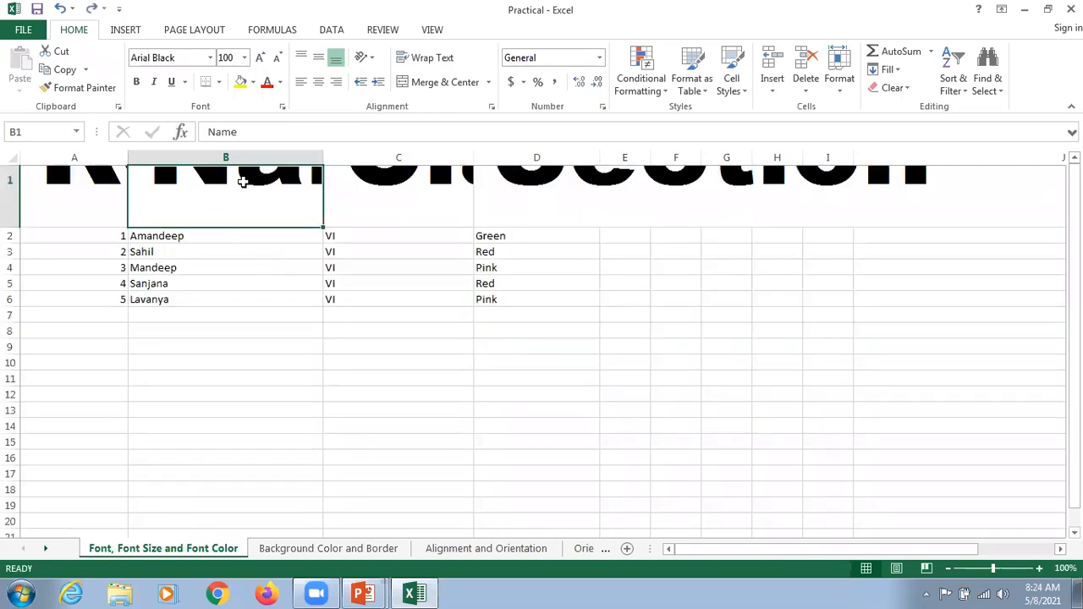
key(ctrl+z)
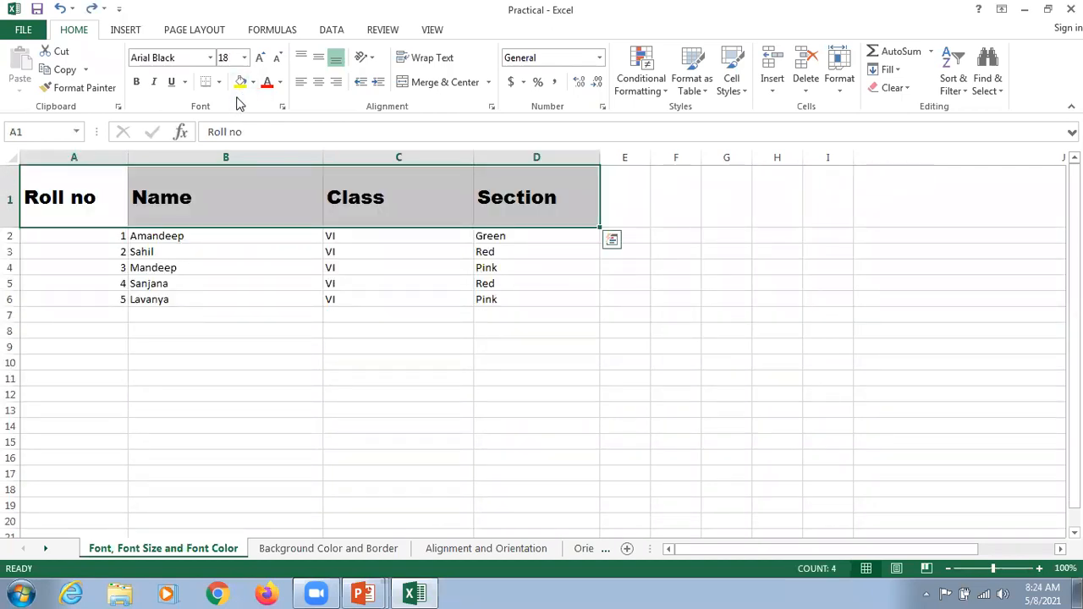
Increase the font size of the header cells A1:D1 stepwise to 28 and decrease it to 22
click(459, 298)
drag(77, 195, 515, 212)
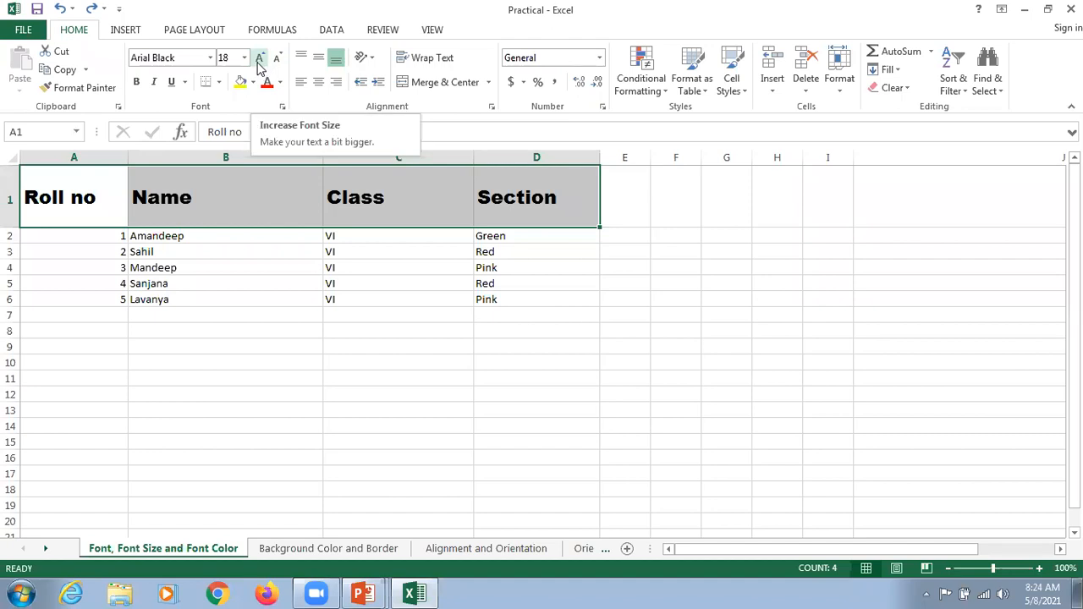
click(259, 63)
click(259, 63)
click(259, 62)
click(259, 62)
click(259, 62)
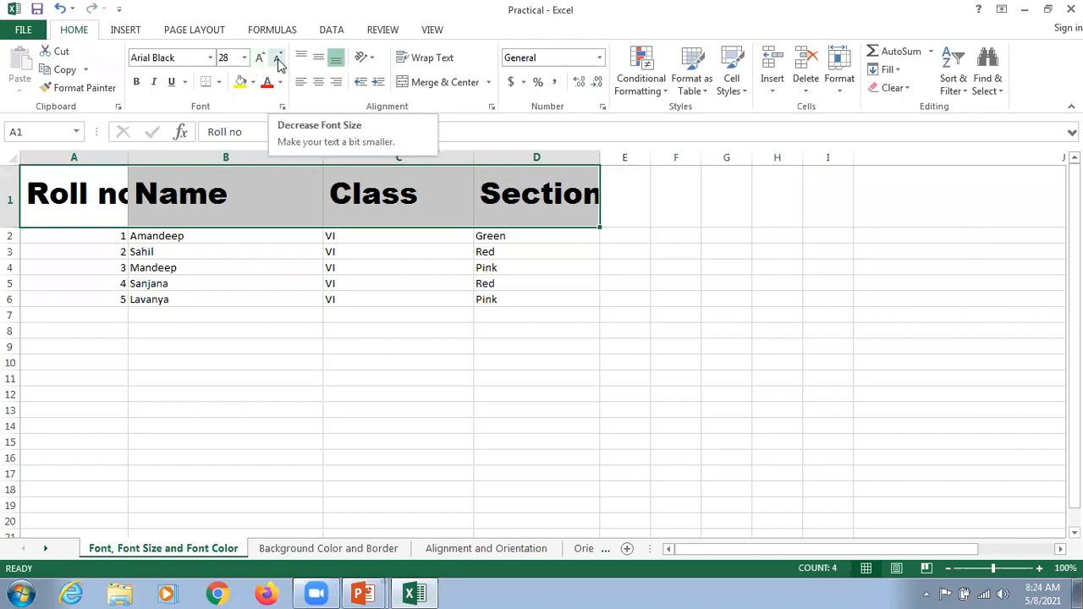
click(279, 63)
click(279, 63)
click(280, 64)
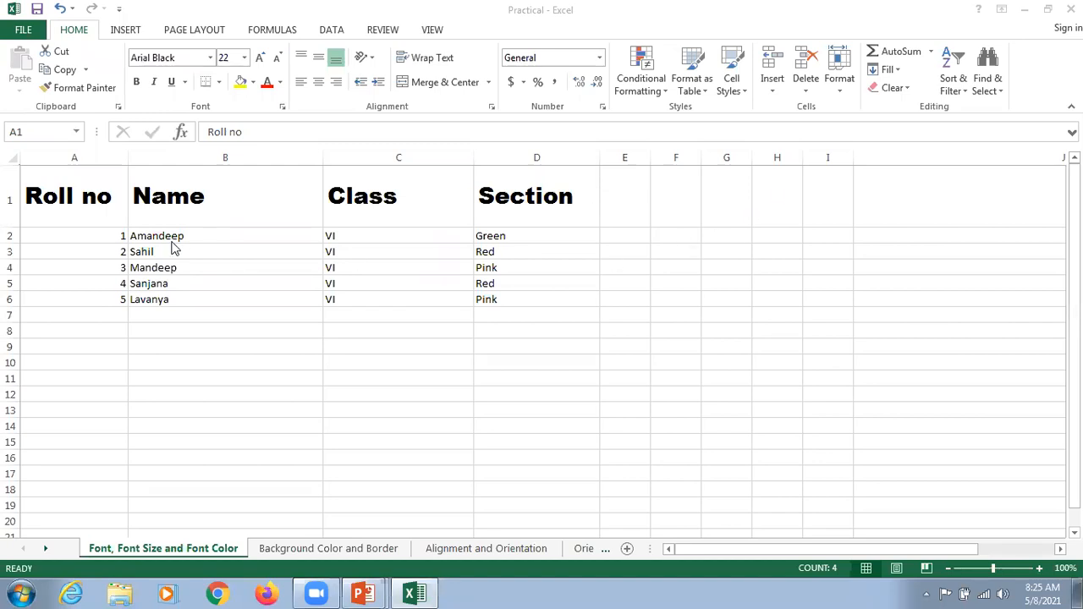
Change the font of the student data in A2:D6 to Arial
click(70, 233)
click(66, 248)
click(59, 236)
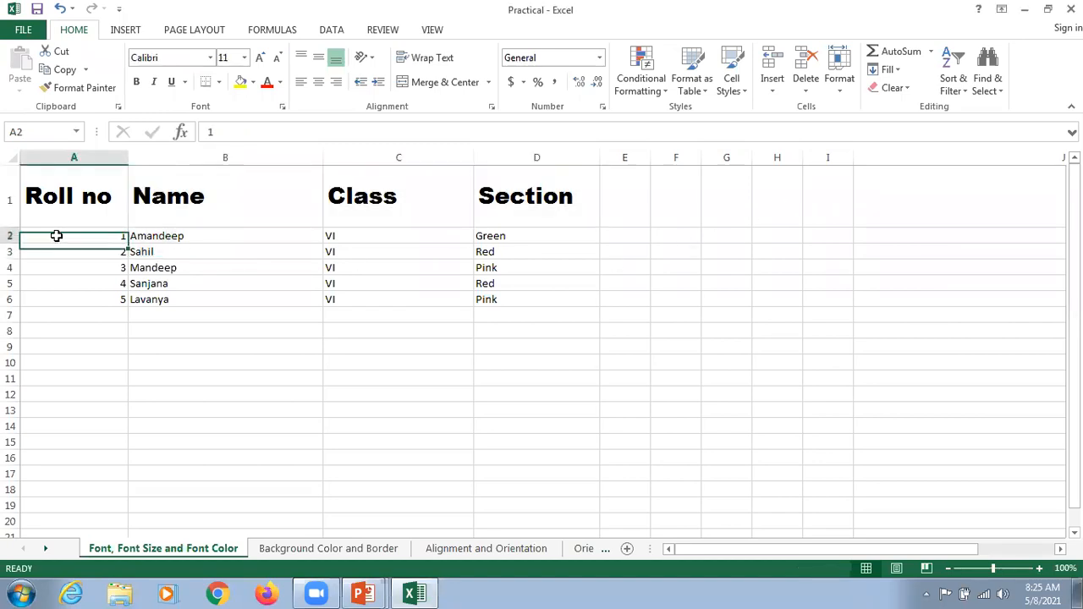
shift+click(513, 303)
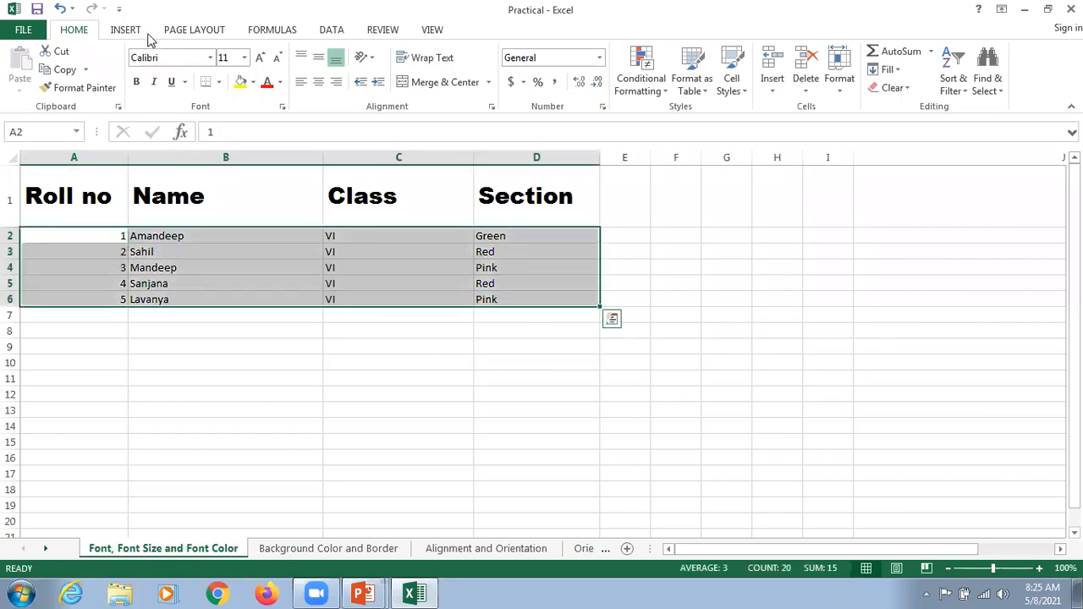
click(211, 59)
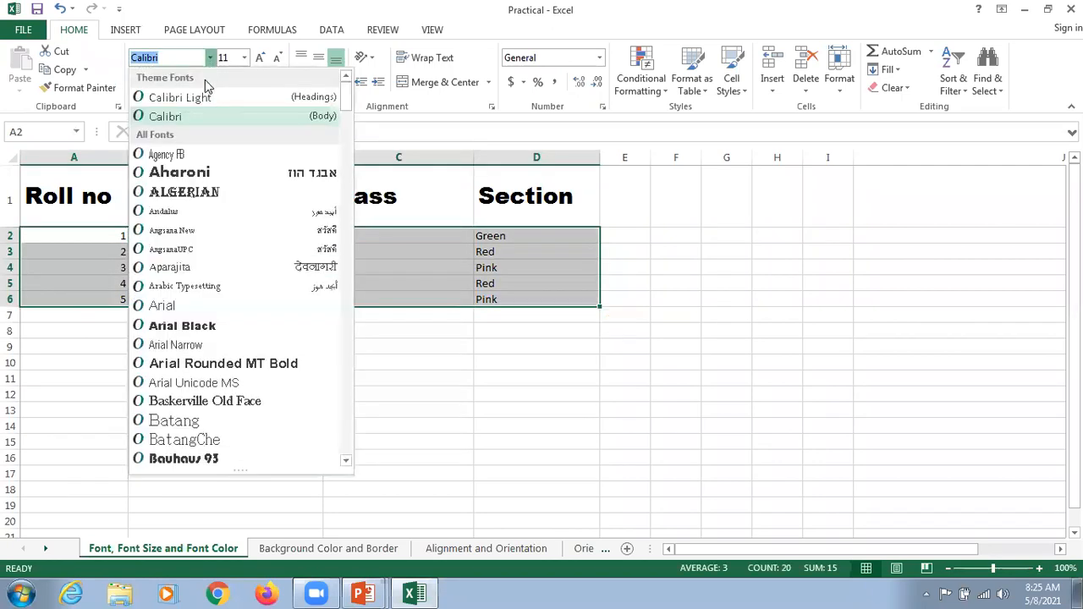
click(174, 305)
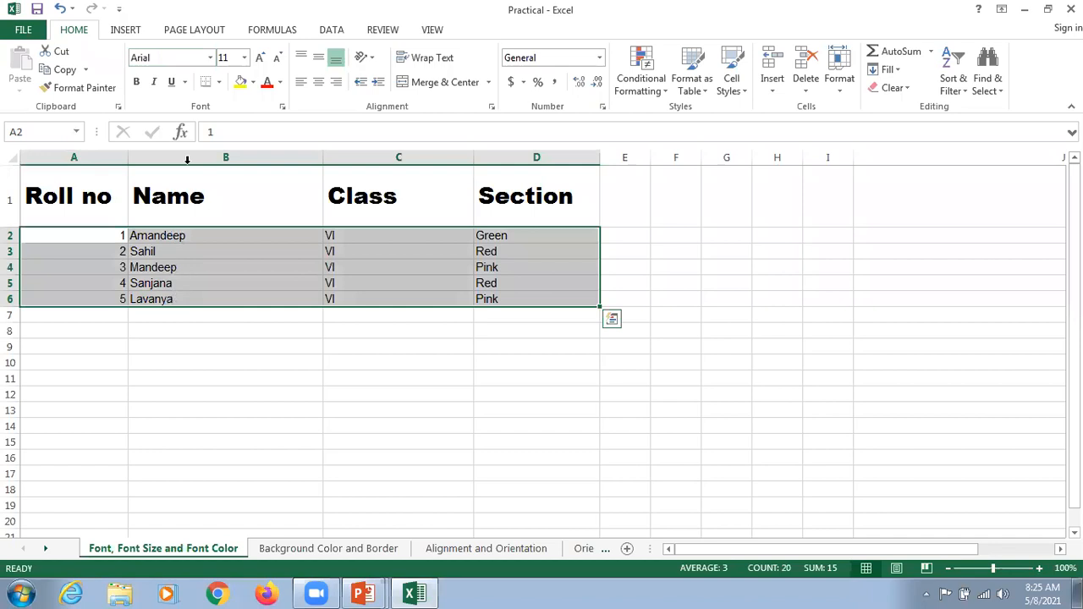
Increase the font size of the student data in A2:D6 to 20
click(259, 59)
click(259, 59)
click(258, 59)
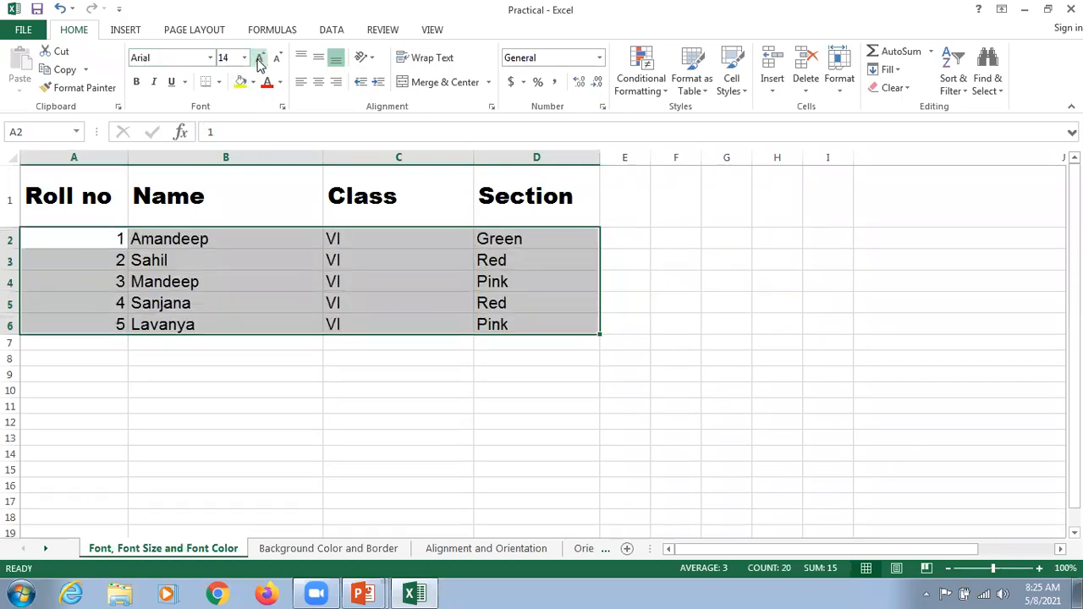
click(259, 59)
click(259, 59)
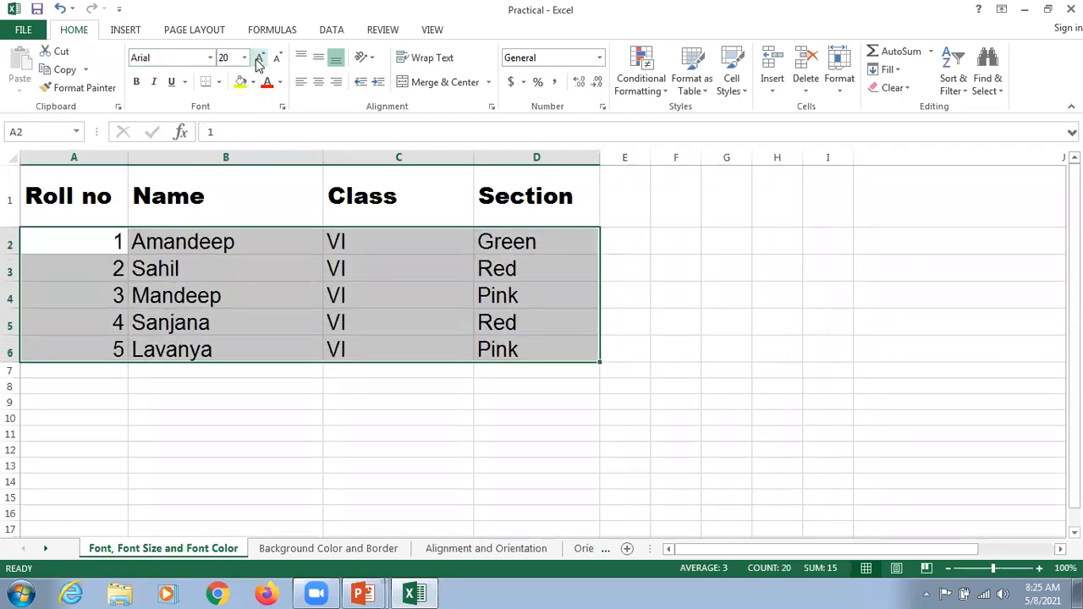
Increase the font size of the student data to 22 and center the whole table A1:D6 horizontally
click(259, 59)
click(233, 326)
drag(75, 206, 528, 346)
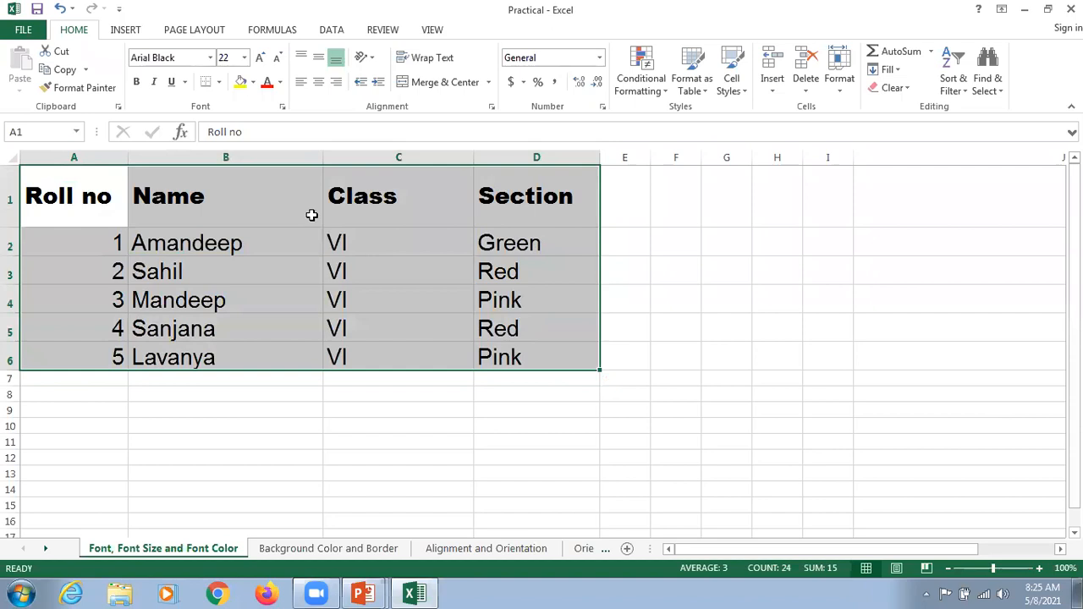
click(318, 89)
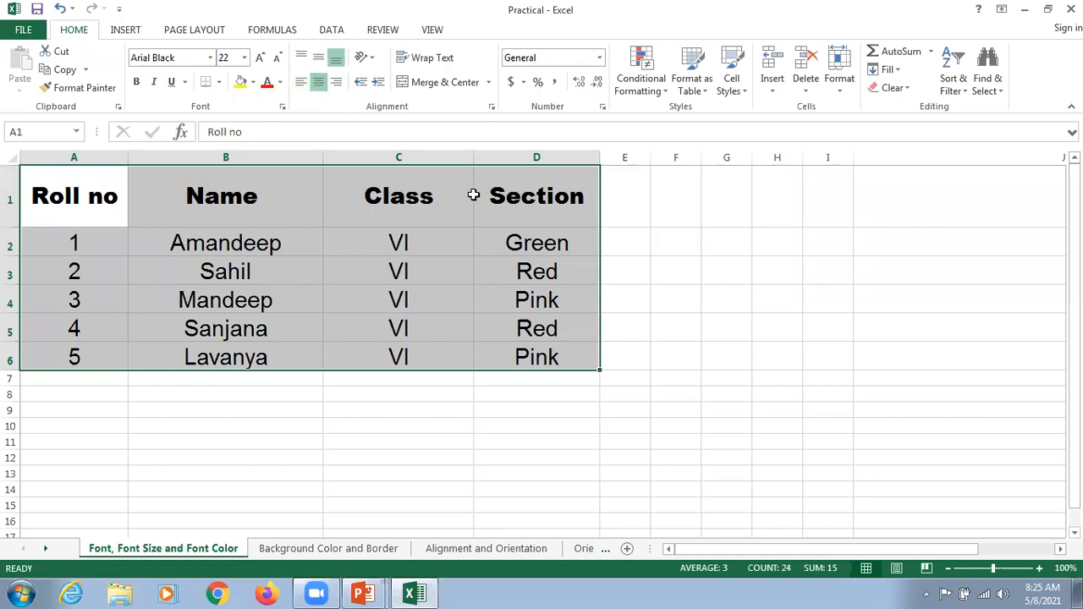
click(628, 274)
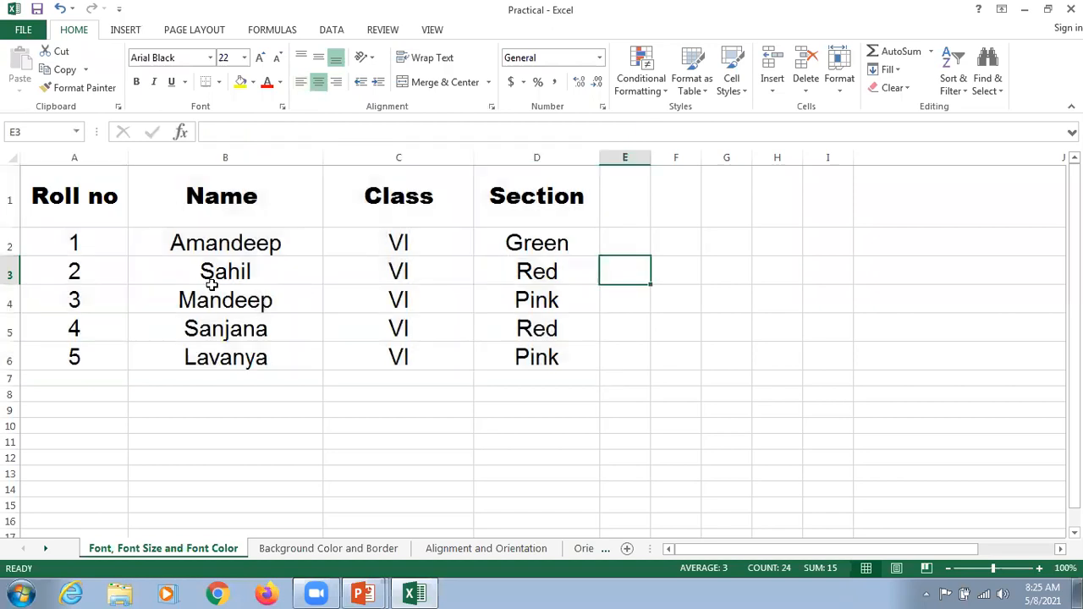
Preview font size 72 on cell B4 without applying it
click(169, 245)
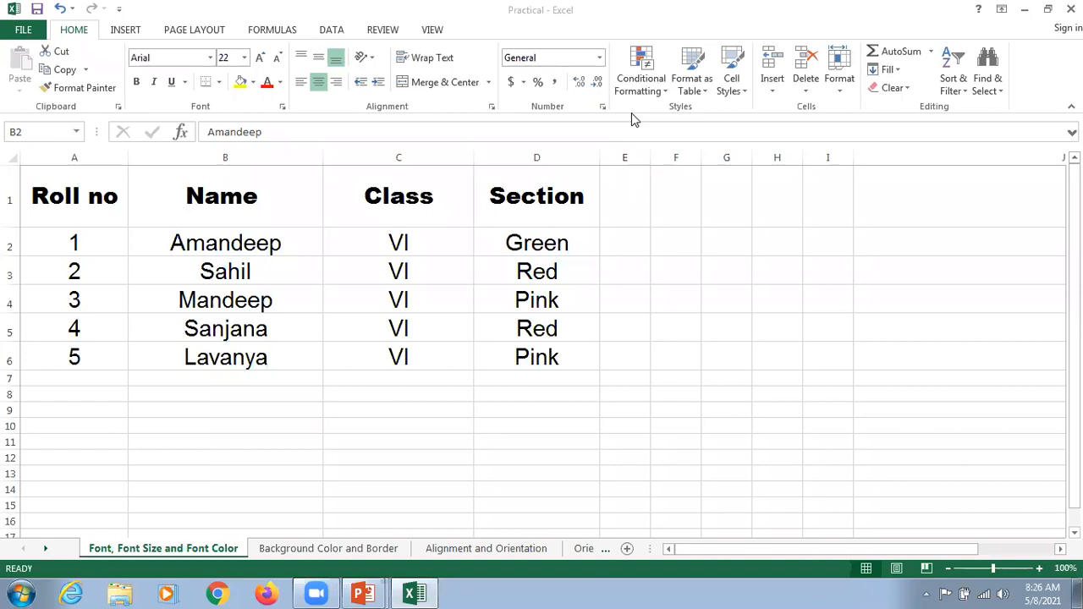
click(246, 309)
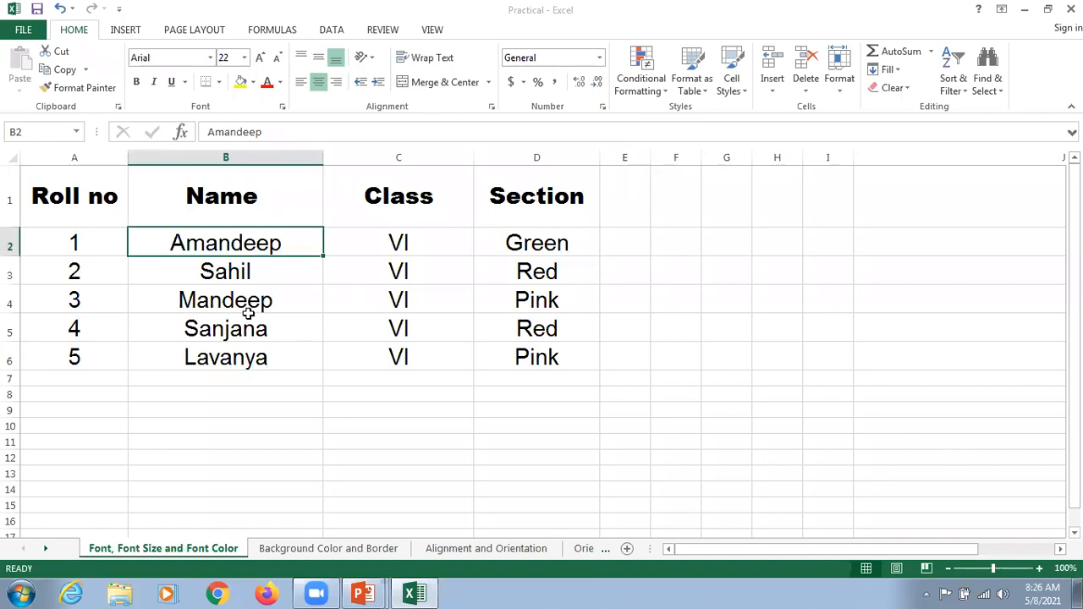
click(273, 296)
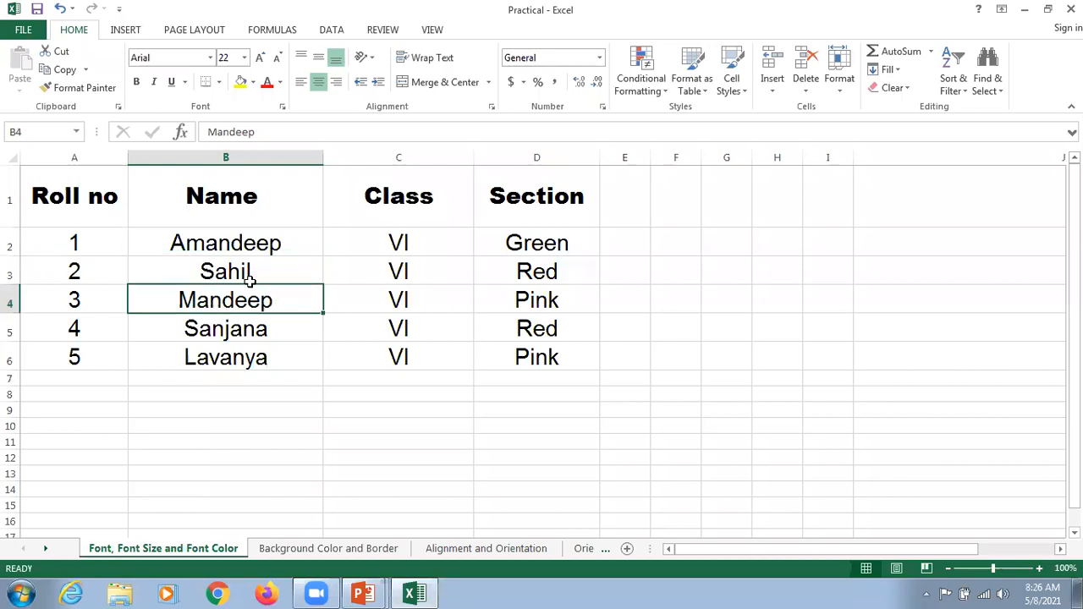
click(245, 59)
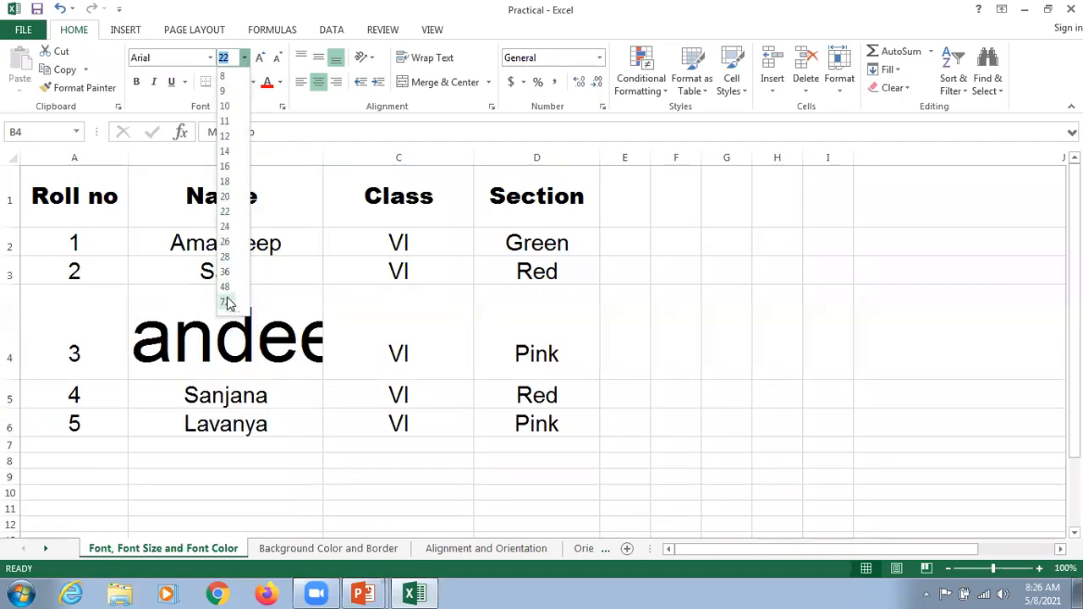
click(743, 431)
drag(80, 391, 552, 408)
click(447, 457)
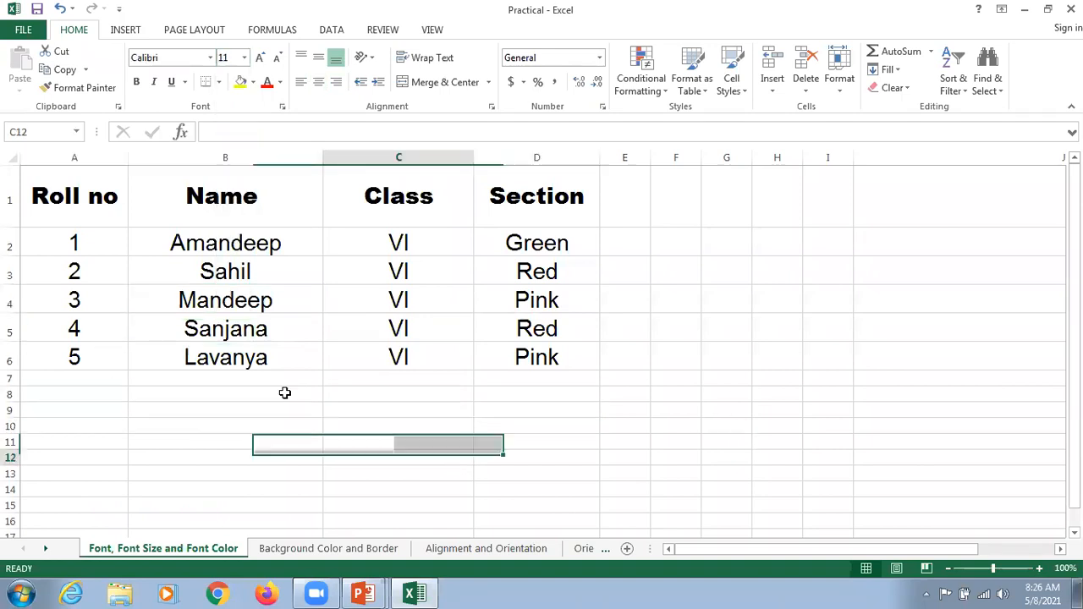
Enter the note "There are 72 points in an inch" in cell A8
click(69, 395)
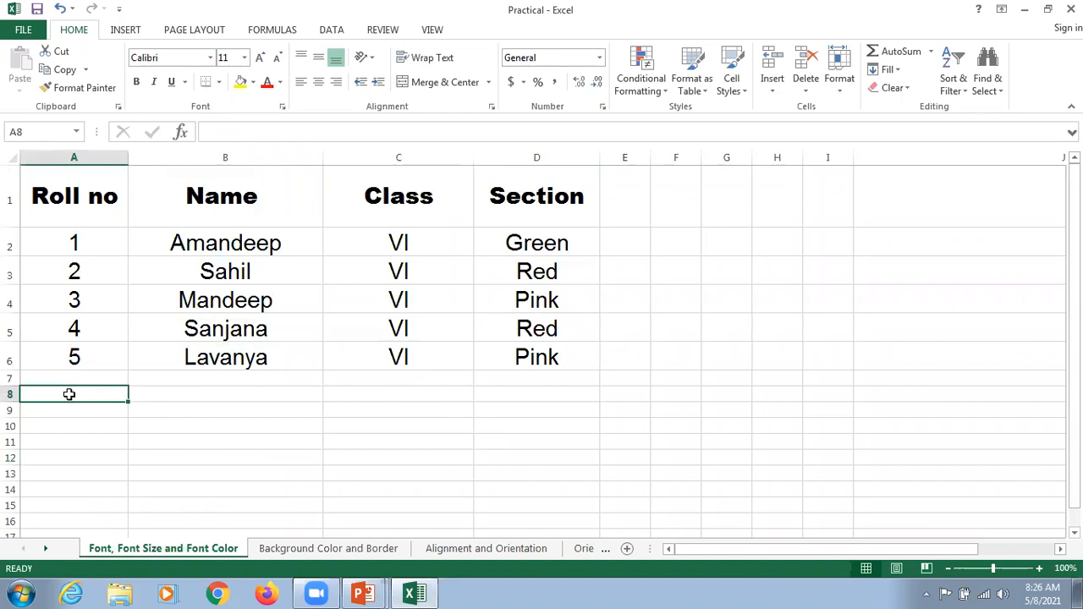
text(There )
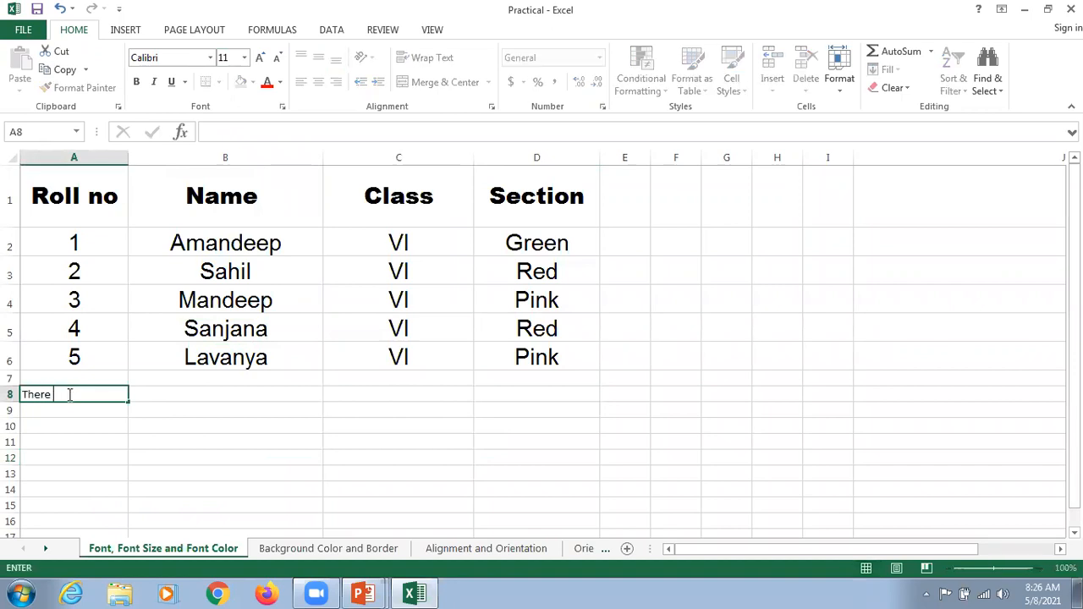
text(are 72 po)
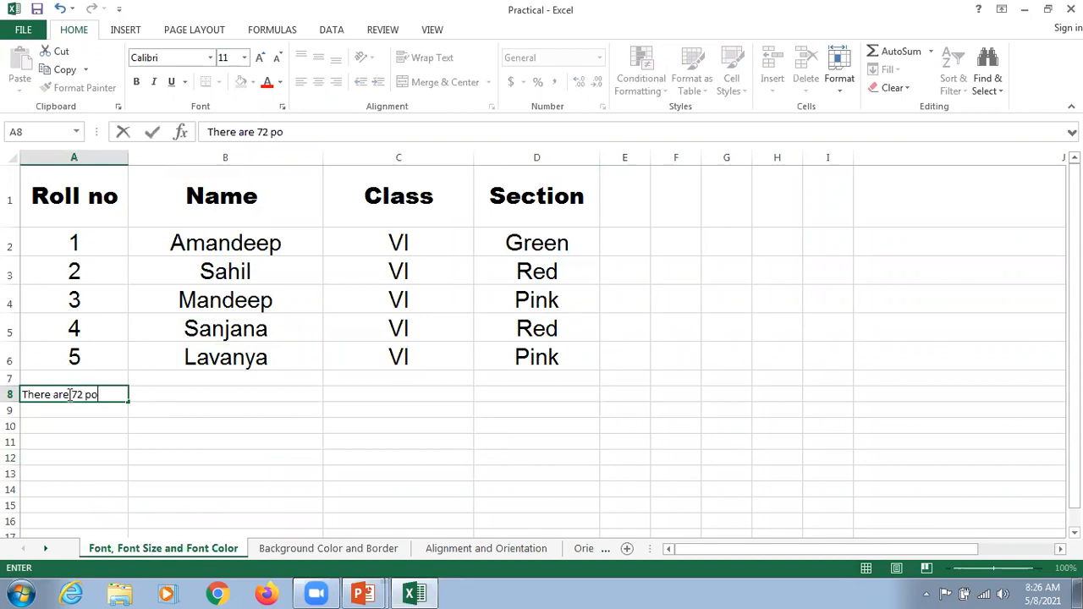
text(ints in an inch)
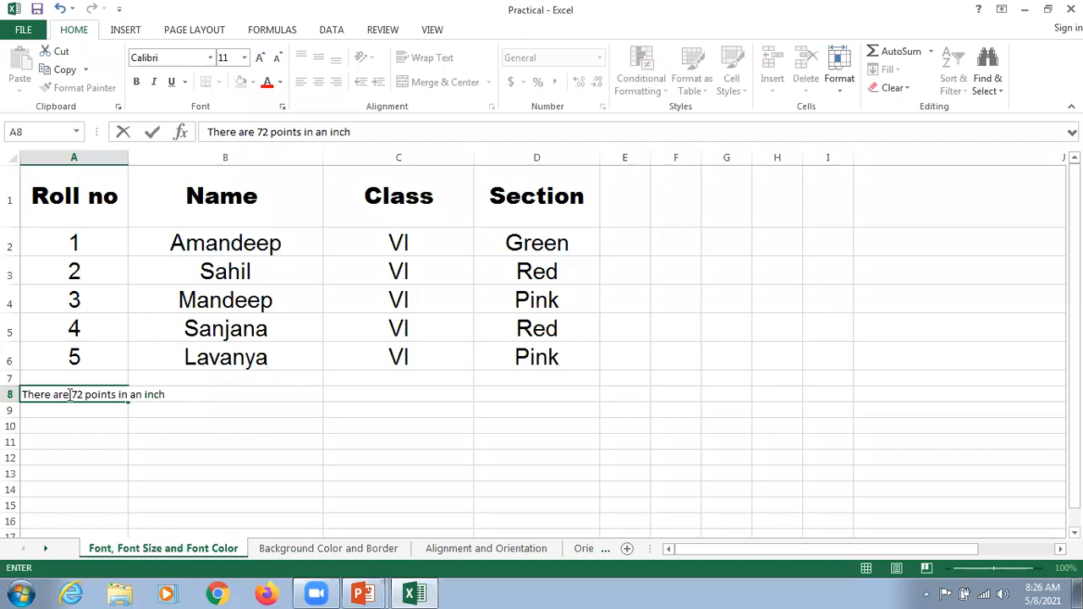
click(294, 473)
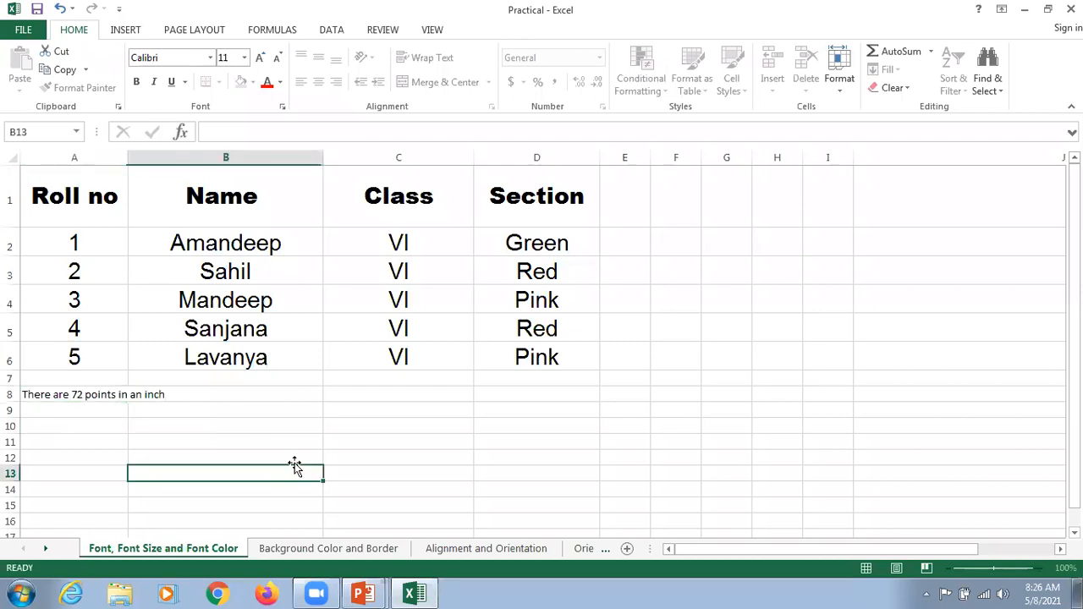
Increase the font size of the note in A8:B8 stepwise to 24
drag(56, 394, 204, 395)
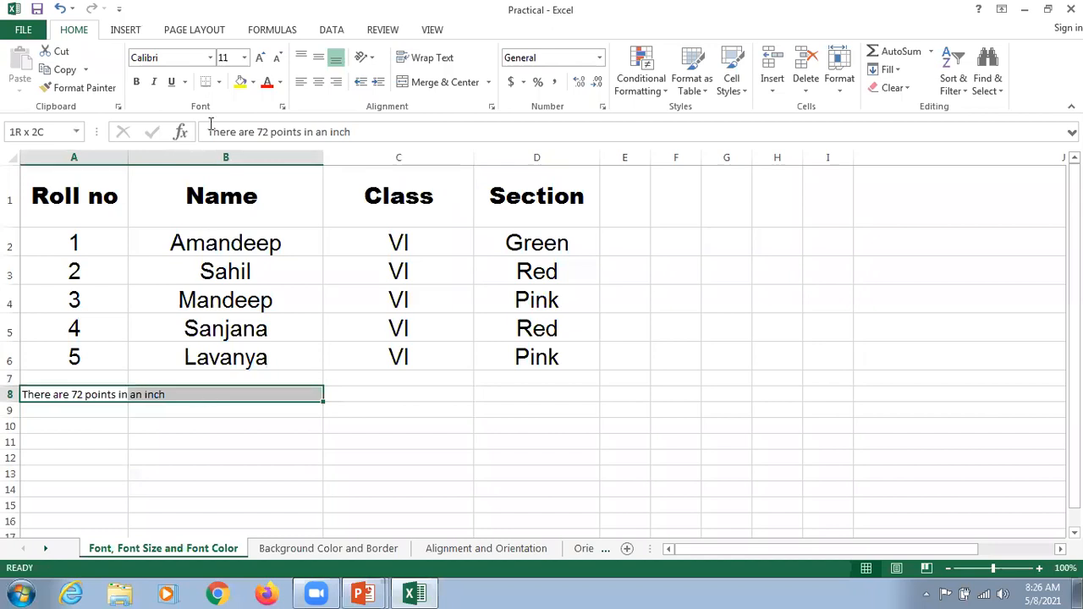
click(259, 58)
click(260, 57)
click(259, 58)
click(260, 58)
click(260, 57)
click(260, 58)
click(259, 58)
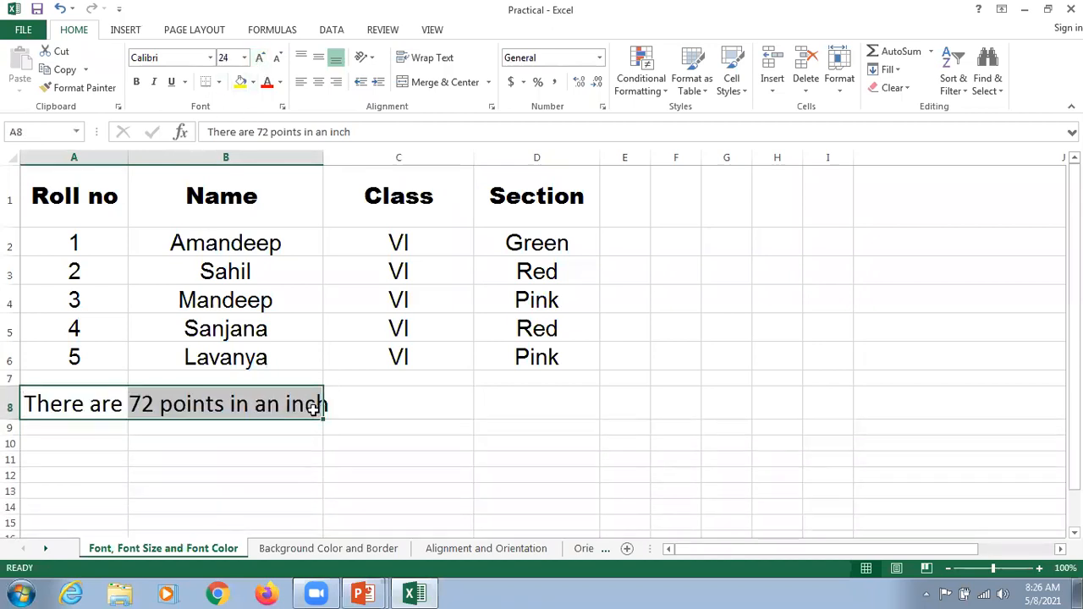
Merge and center the note across A8:D8
click(133, 440)
drag(81, 412, 517, 409)
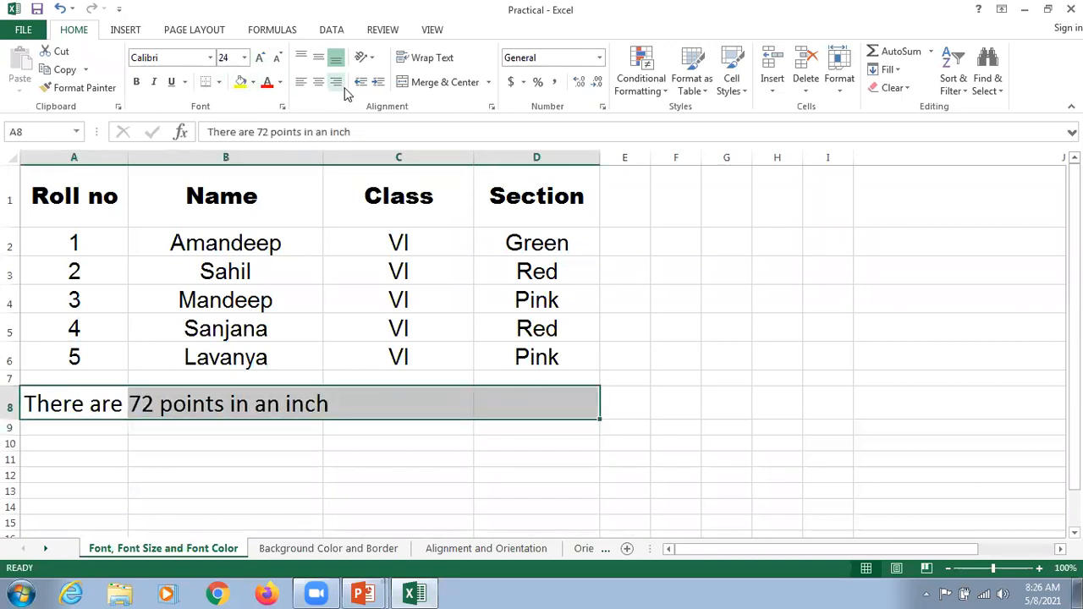
click(435, 82)
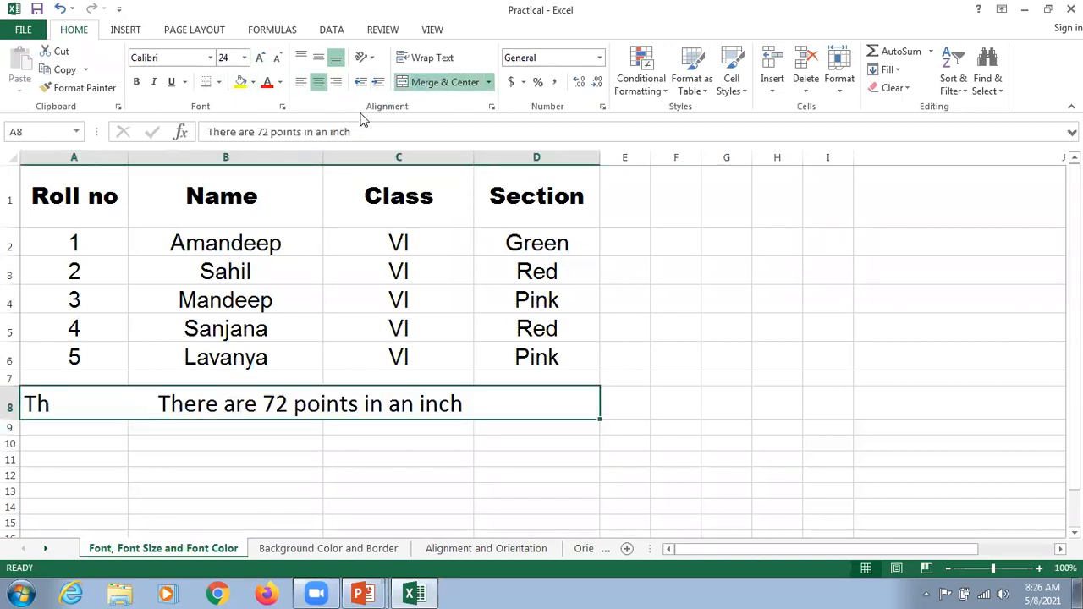
Fill the merged note cell in row 8 with yellow and make its text red and bold
click(241, 82)
click(265, 82)
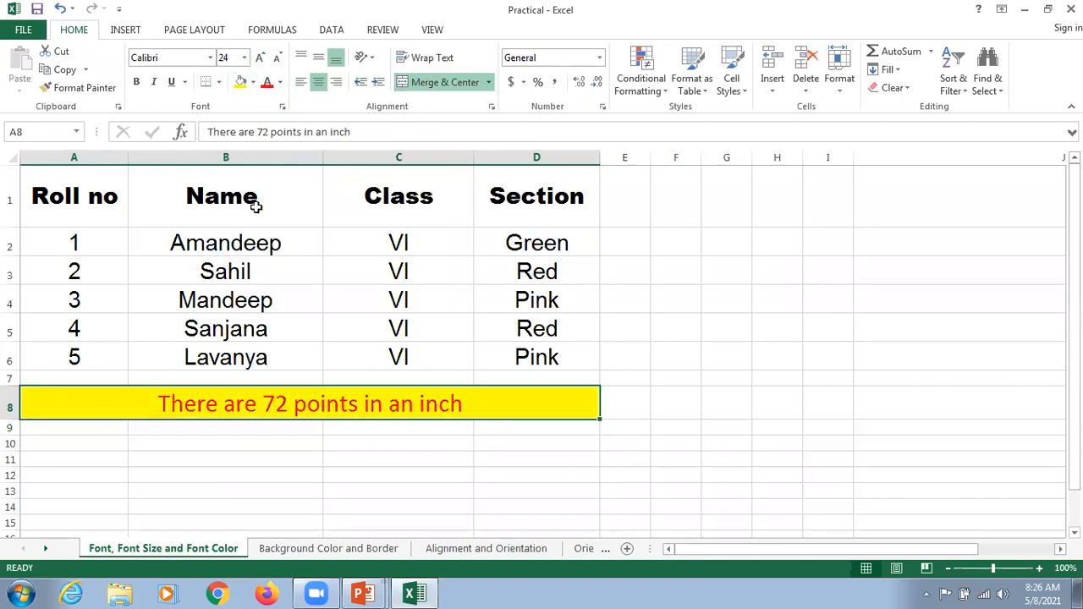
click(137, 83)
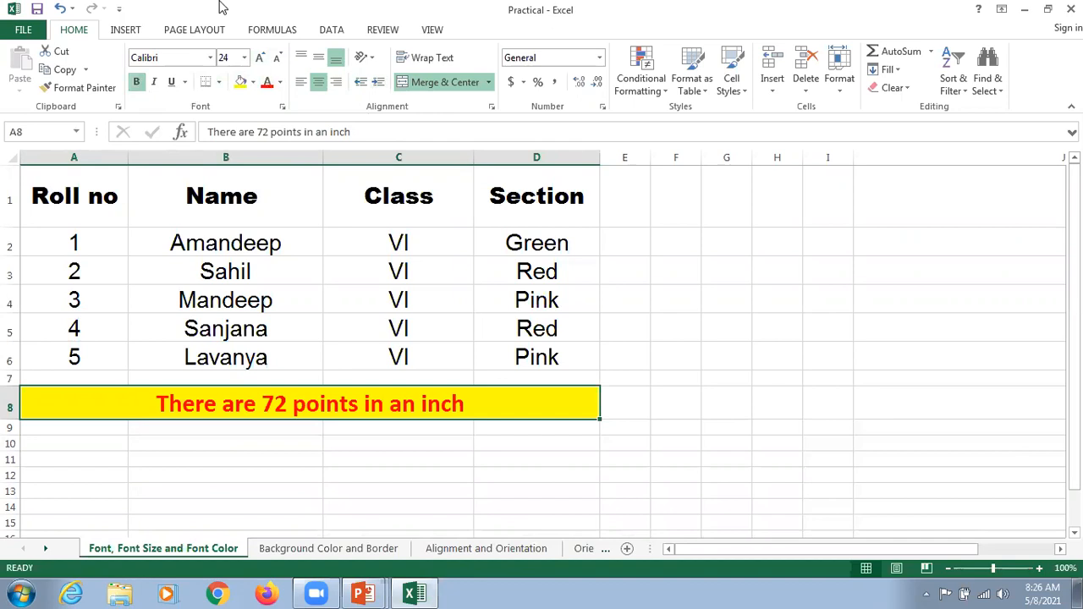
Try font size 72 on the merged note in row 8 and undo the change
click(244, 57)
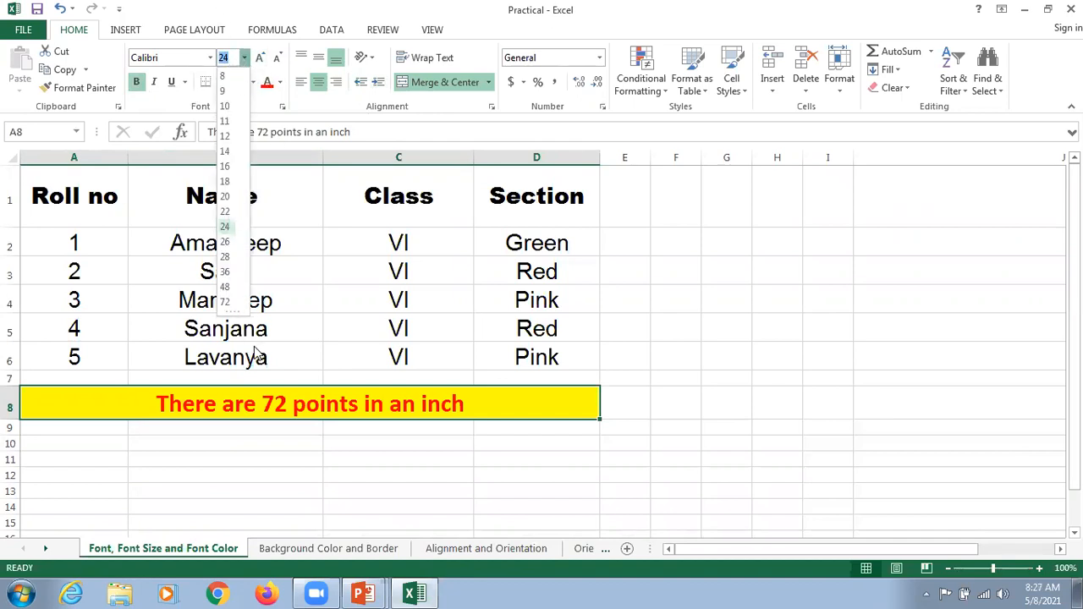
click(225, 301)
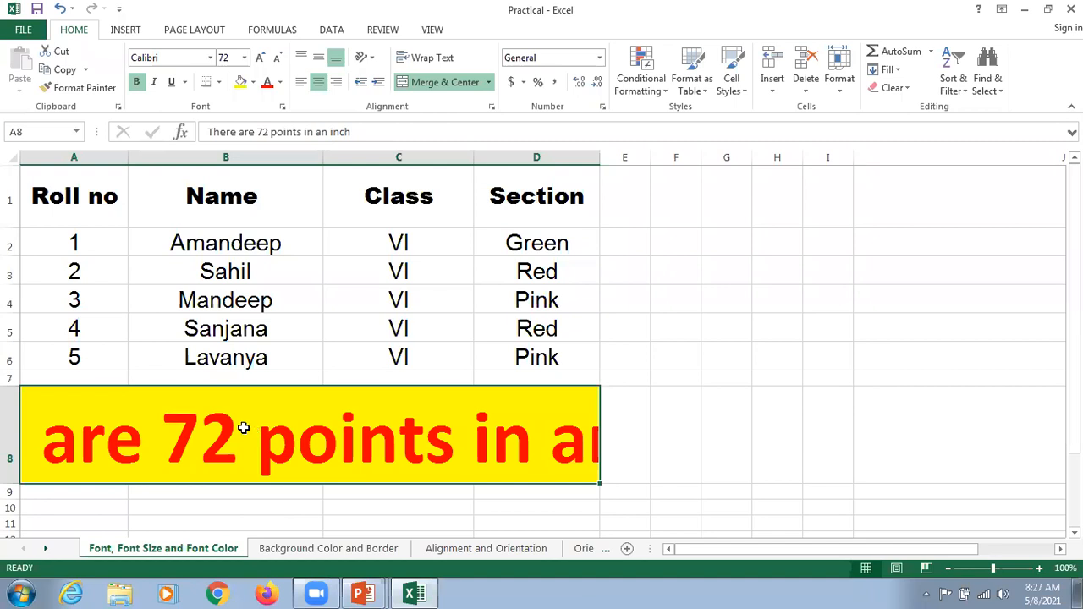
key(ctrl+z)
click(646, 389)
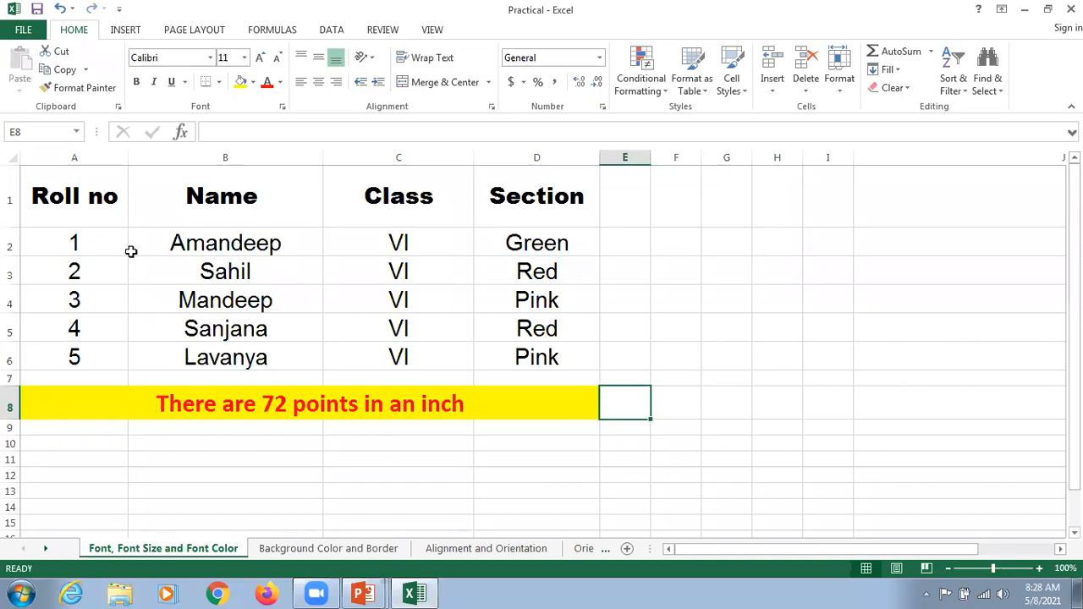
Set the font color of the header cells A1:D1 to the standard dark blue
click(74, 196)
drag(75, 196, 541, 197)
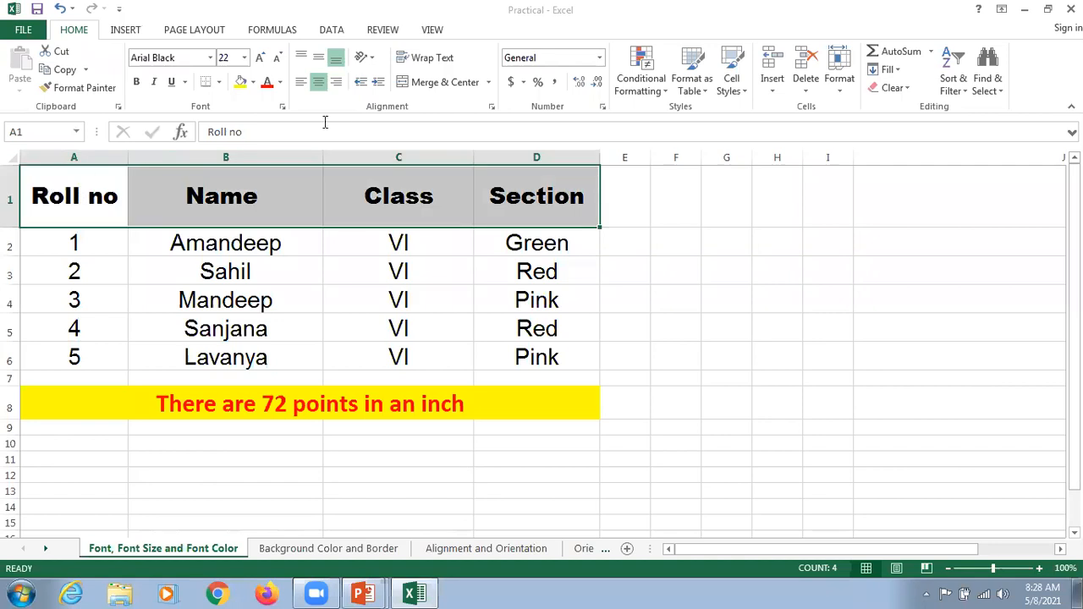
click(280, 83)
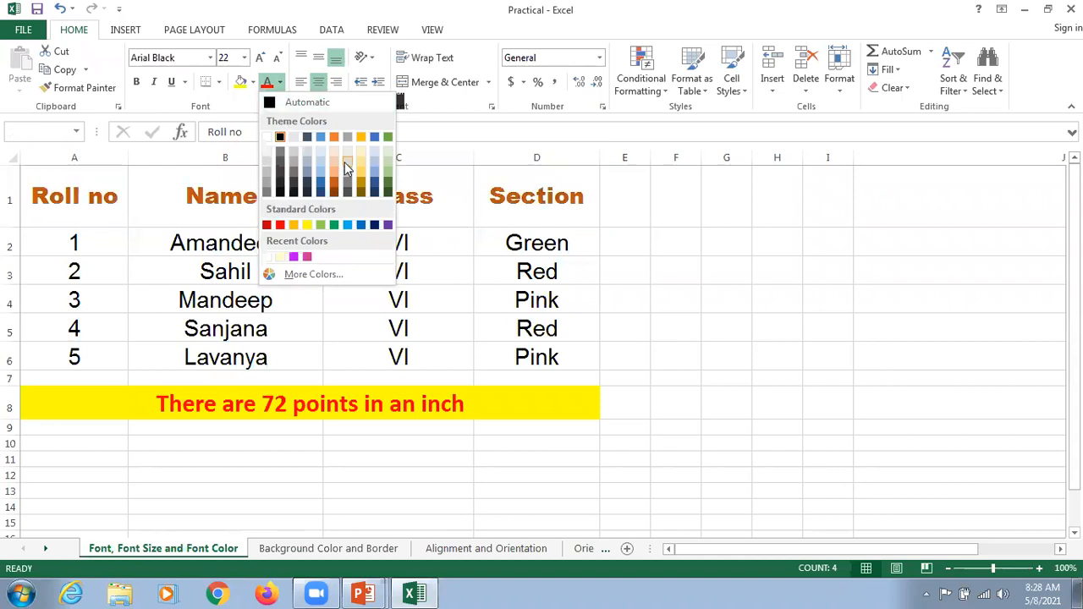
click(374, 226)
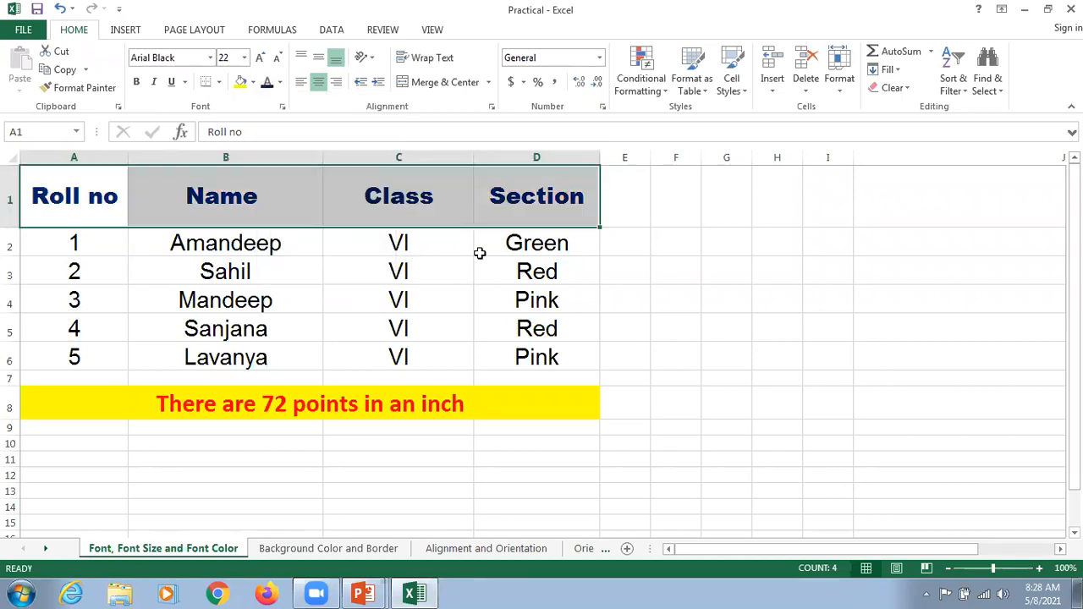
click(656, 271)
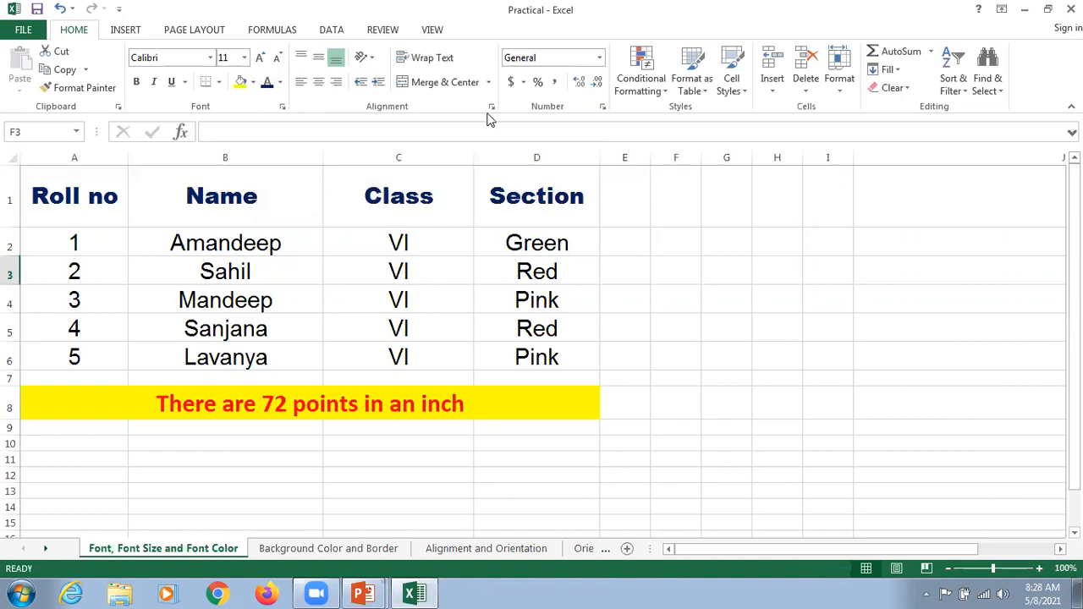
Apply a custom lighter blue font color, RGB 51, 119, 255, to the header cells A1:D1
drag(85, 196, 532, 206)
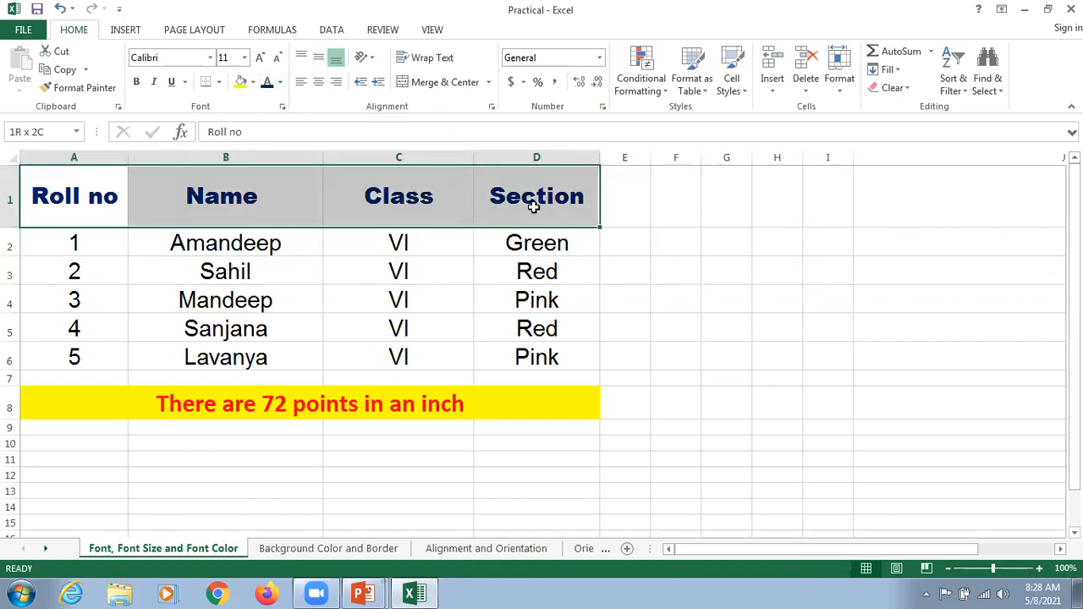
click(282, 82)
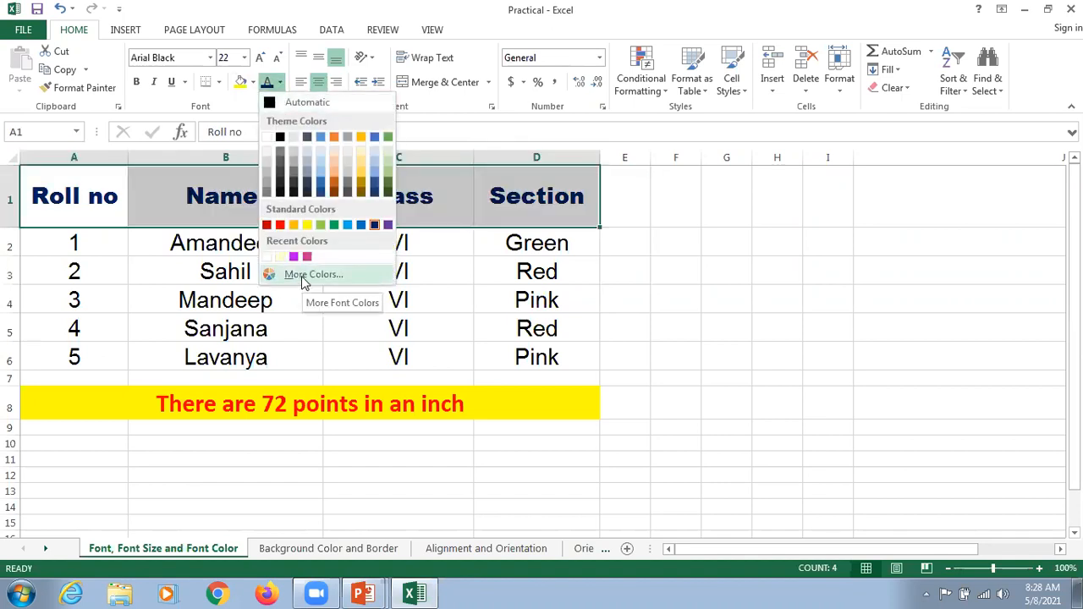
click(303, 275)
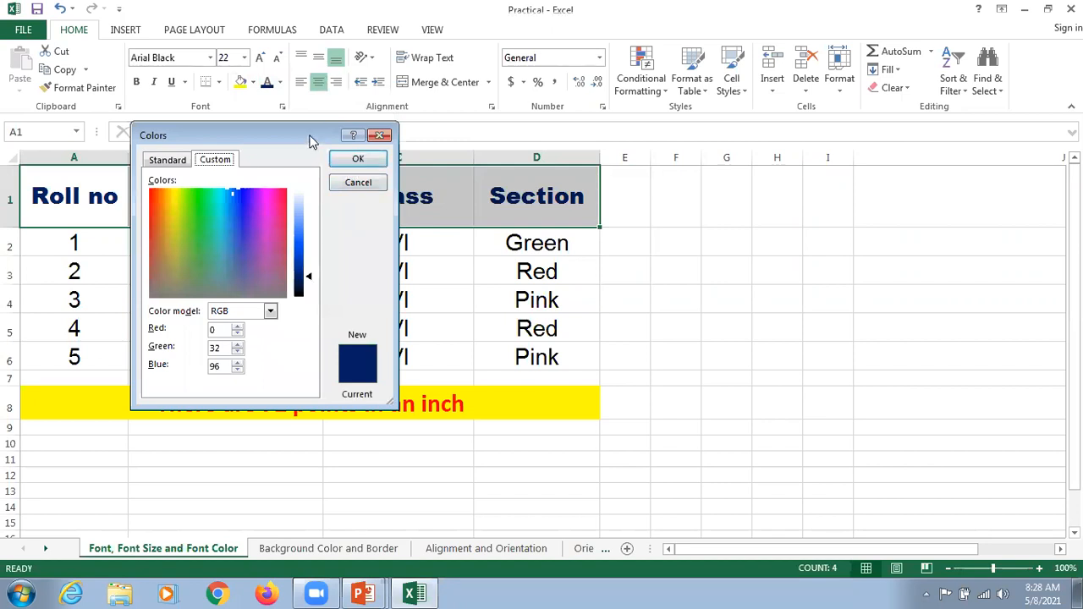
drag(309, 141, 824, 182)
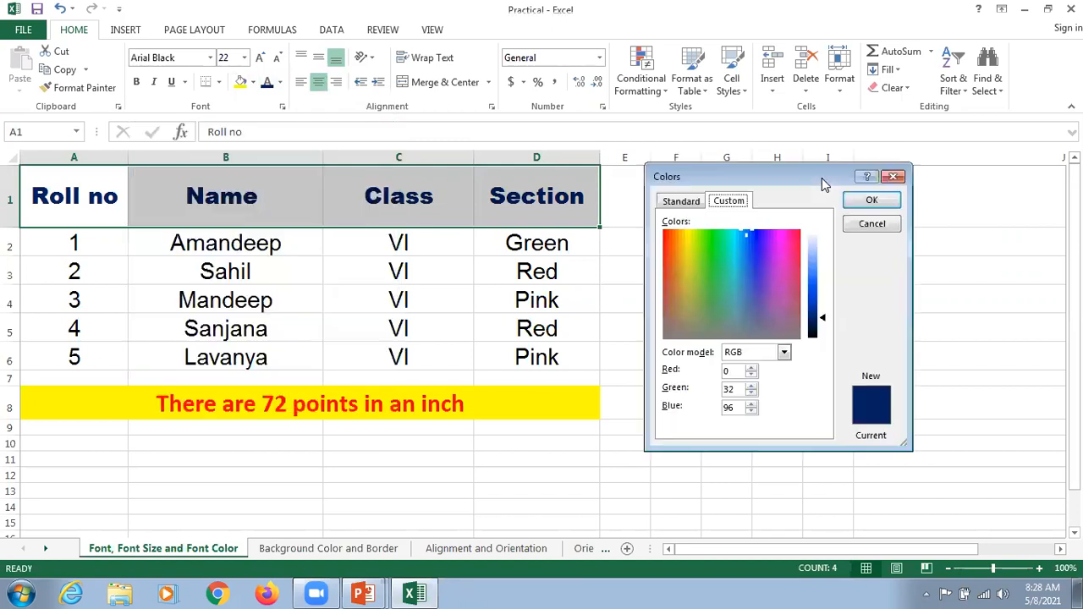
click(687, 206)
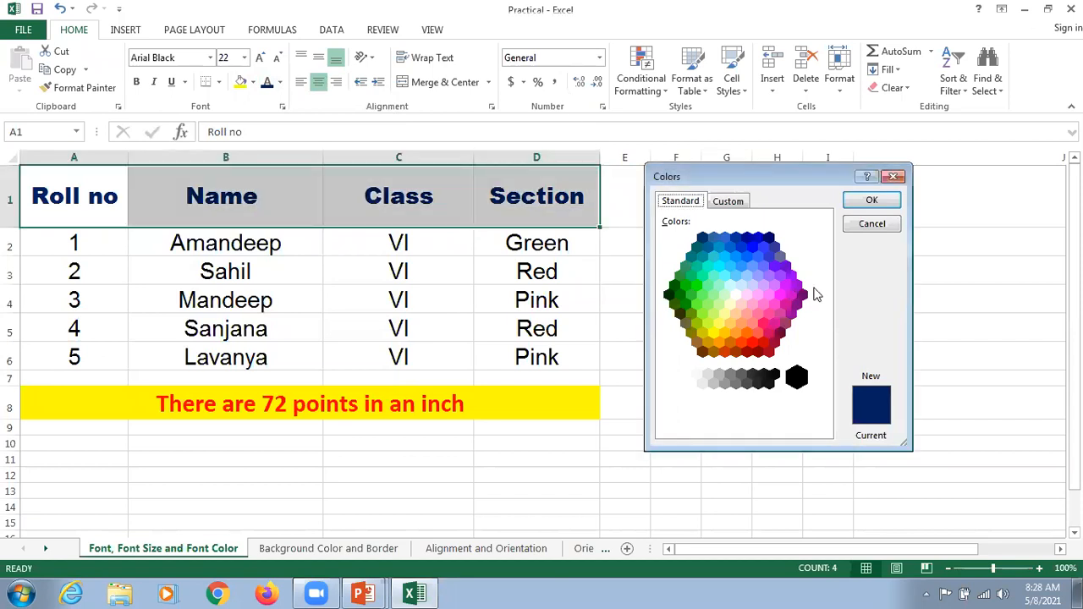
click(737, 209)
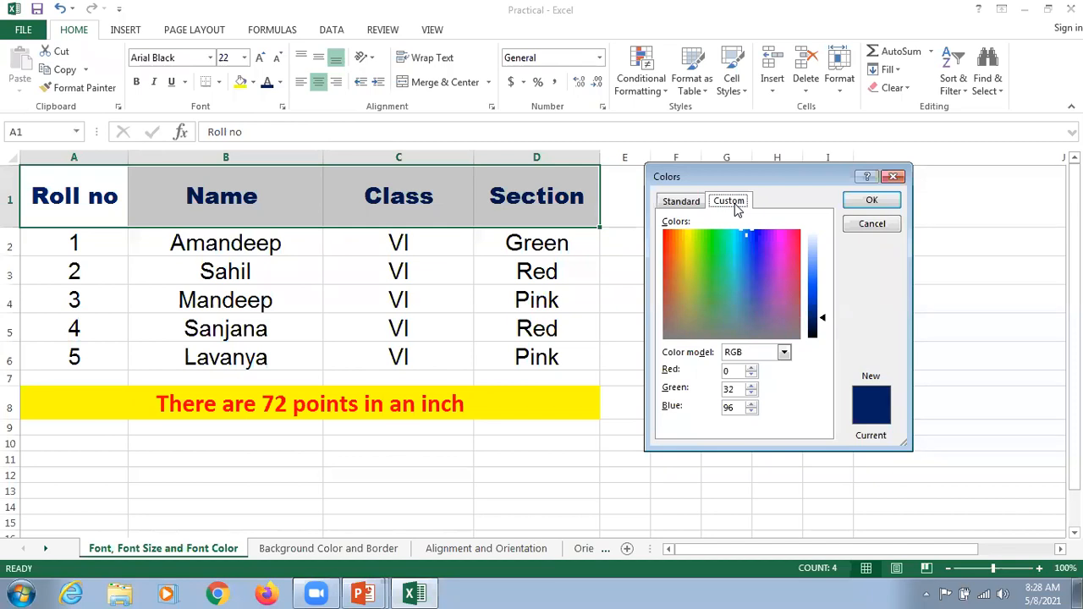
click(823, 320)
drag(825, 323, 817, 279)
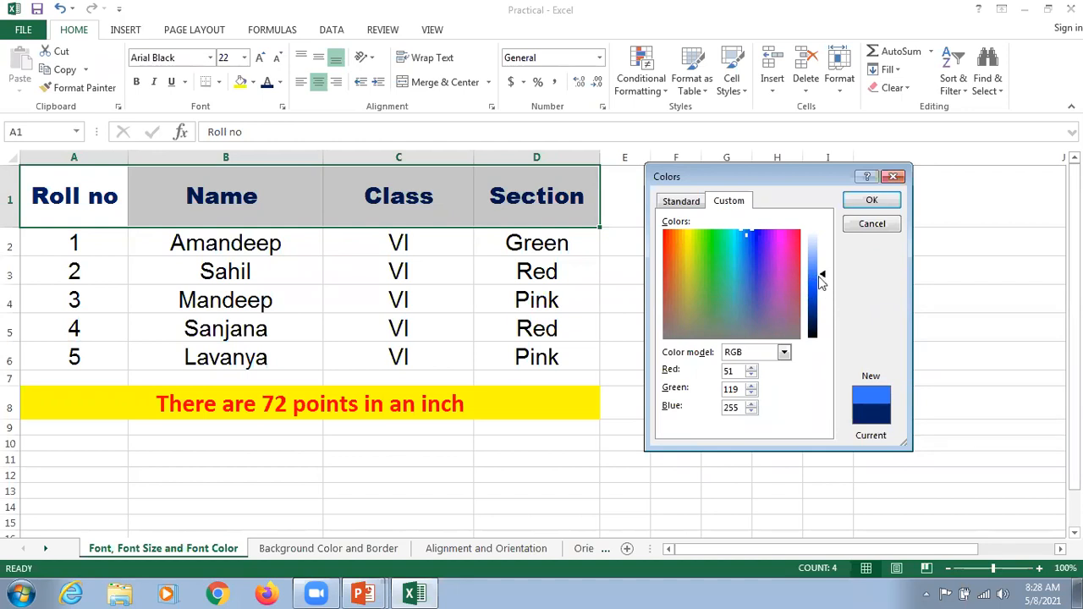
click(870, 201)
click(653, 263)
Set the font color of the student rows A2:D6 to the standard dark red
drag(106, 248, 522, 346)
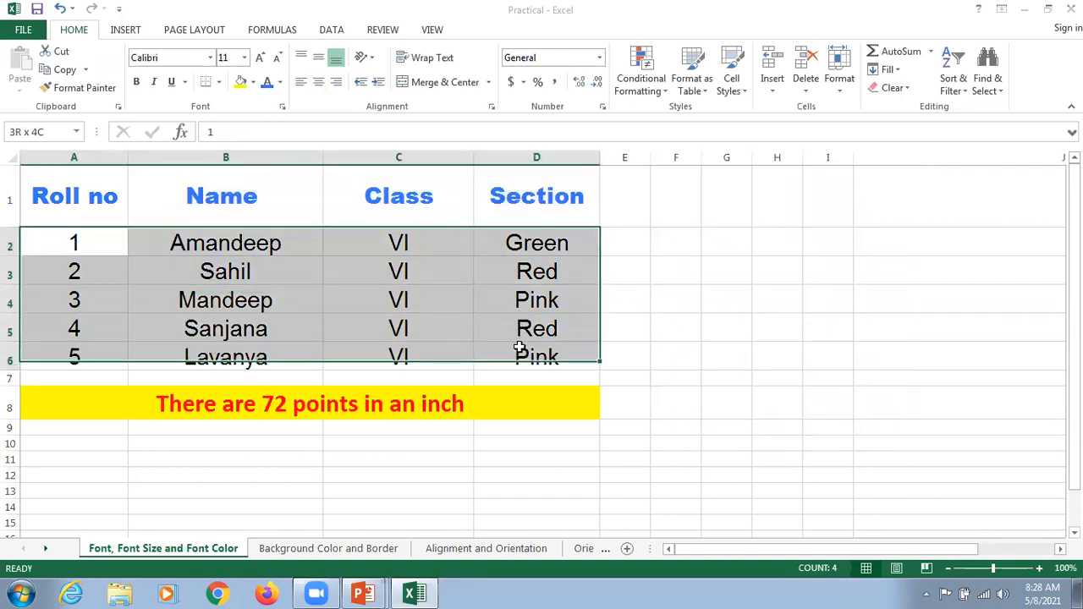
click(280, 82)
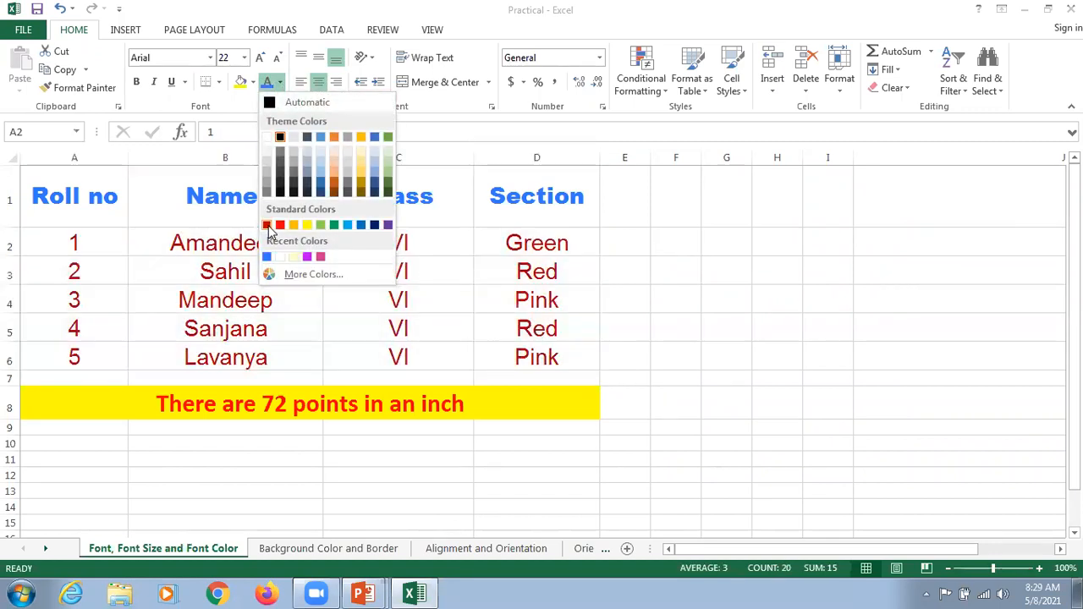
click(267, 224)
click(669, 289)
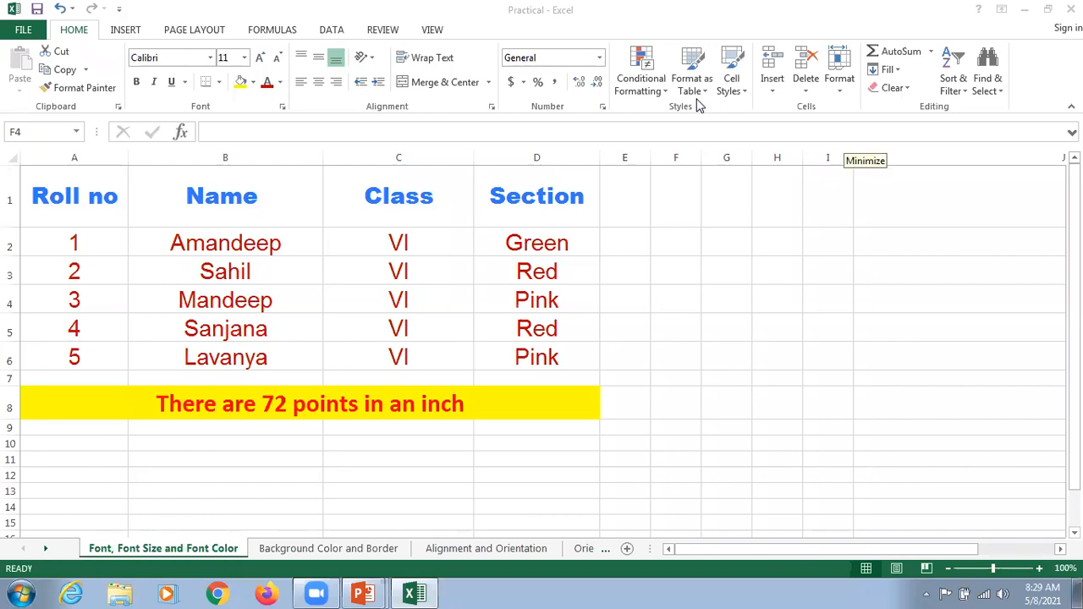
click(550, 305)
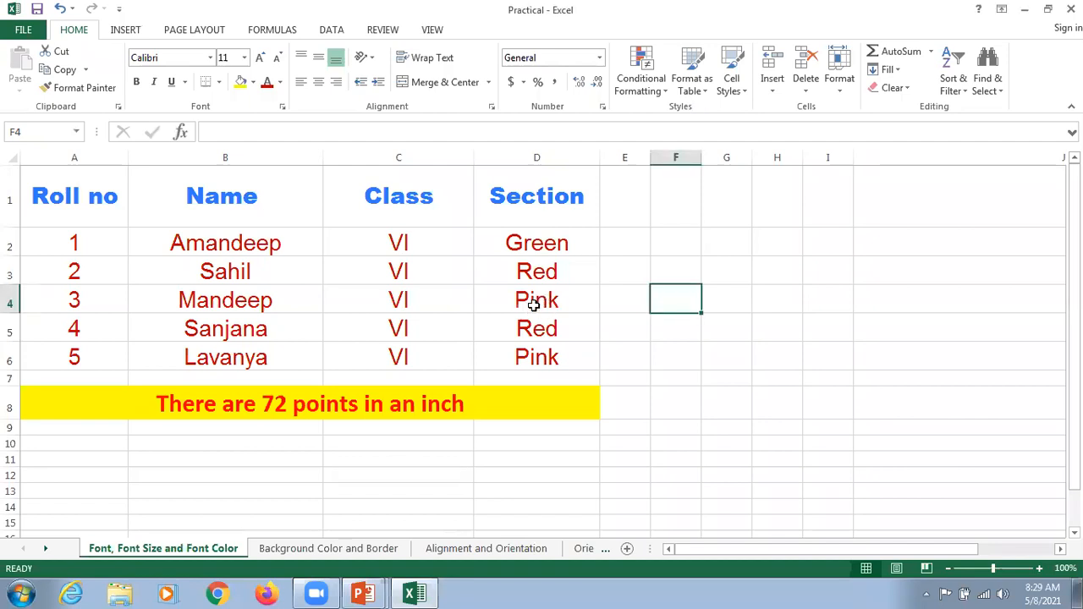
Switch to the PowerPoint slide show, erase all ink on the Font Color slide and advance to the Bold, Italic and Underline slide
key(alt+Tab)
key(alt+Tab)
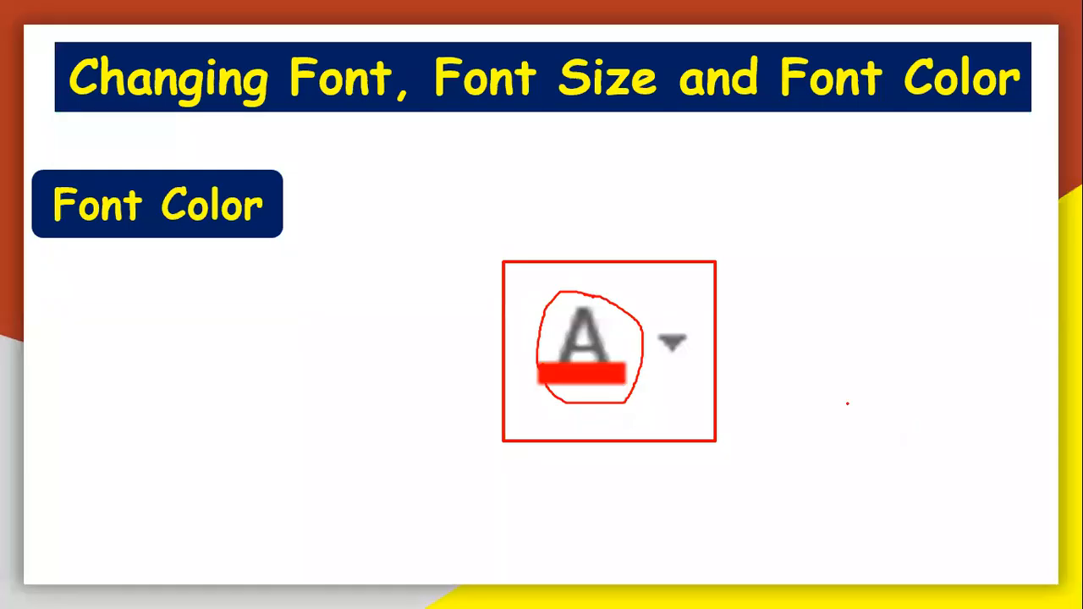
right_click(818, 306)
mouse_move(909, 471)
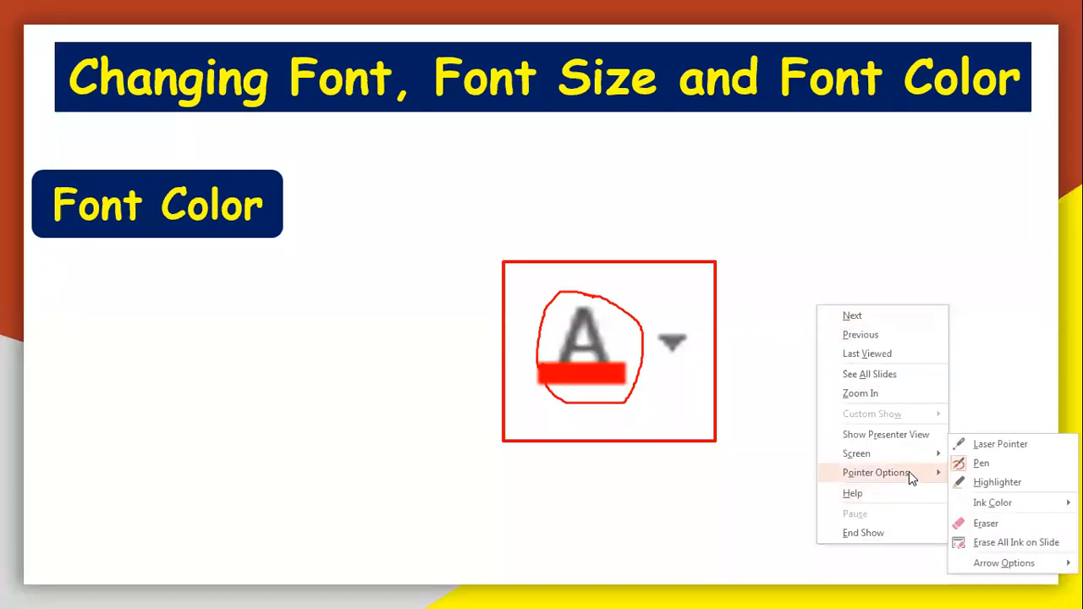
click(1009, 540)
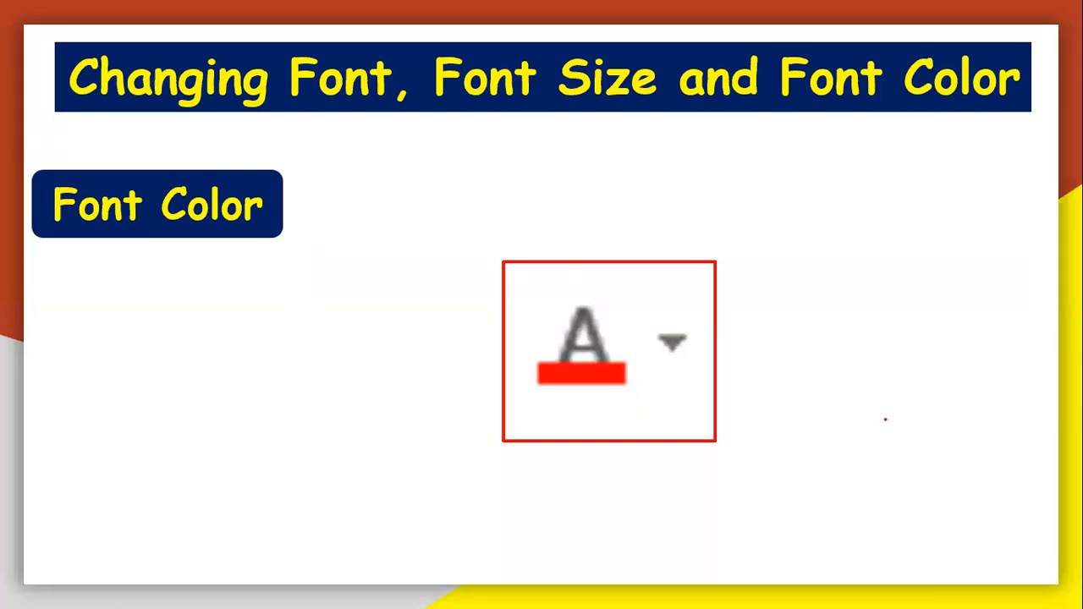
key(Right)
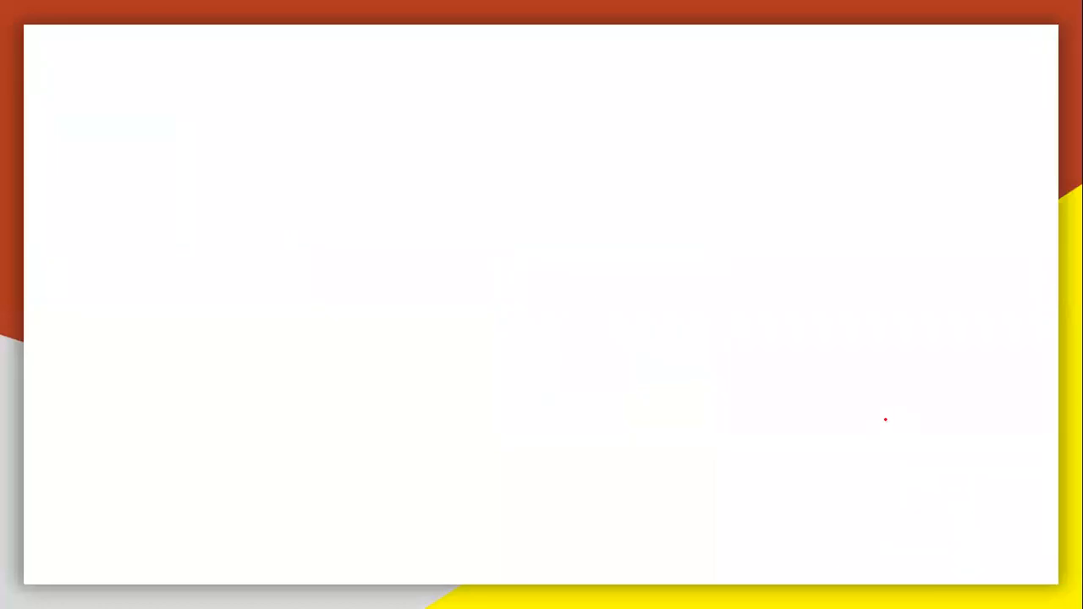
key(Right)
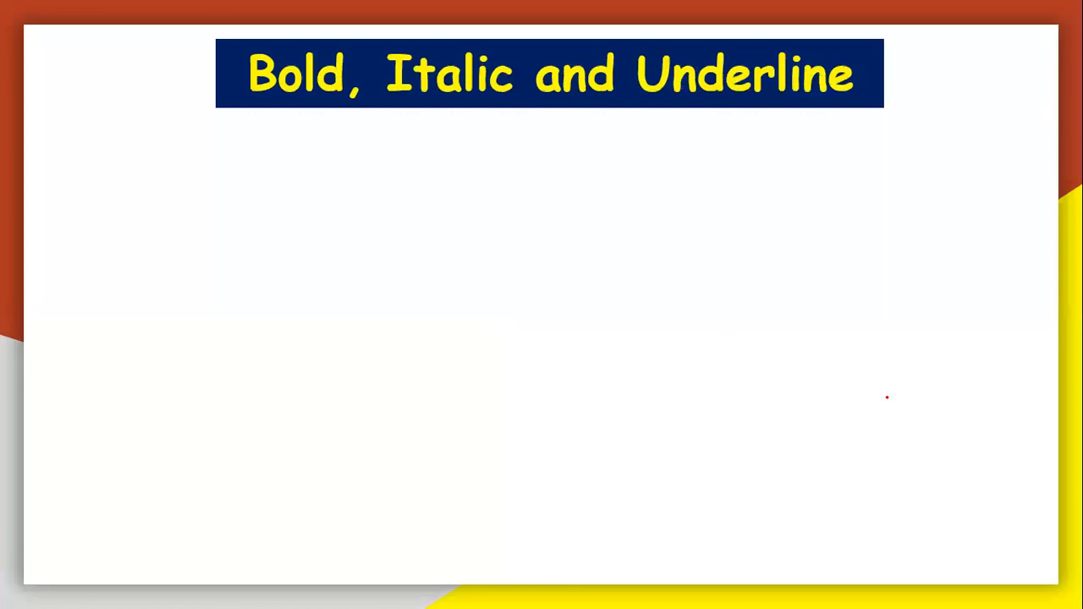
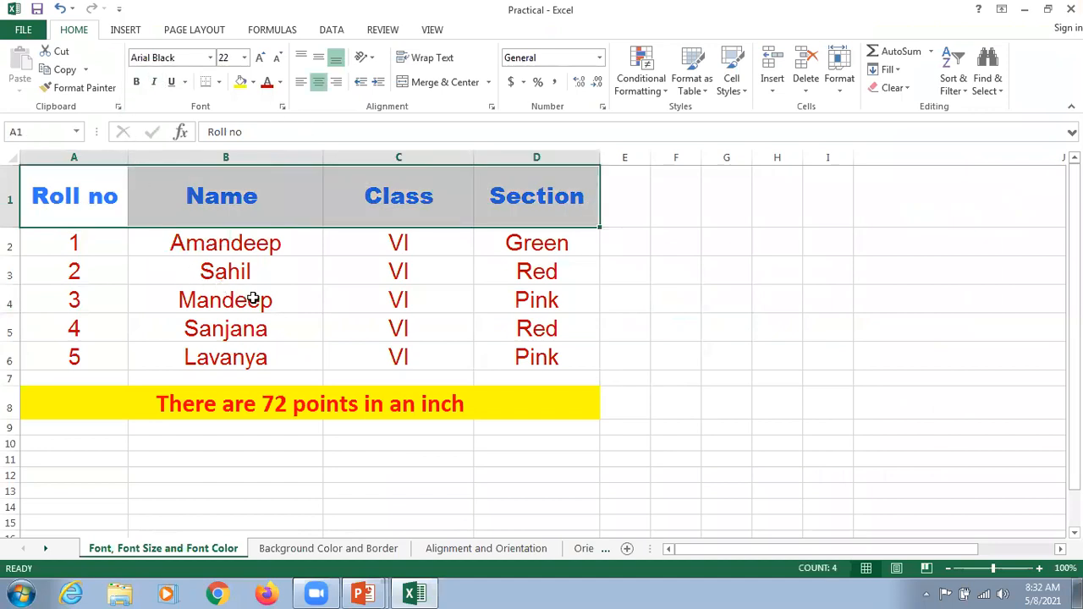
Clear all formats from the student table A1:D6 in the Excel worksheet, keeping its contents
click(177, 362)
drag(59, 191, 526, 361)
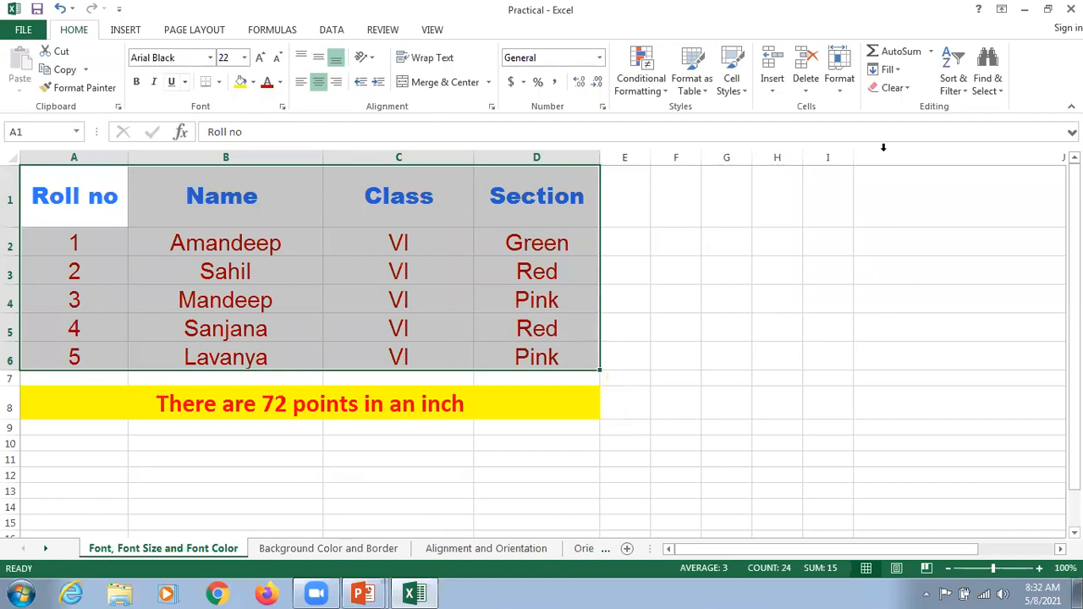
click(906, 89)
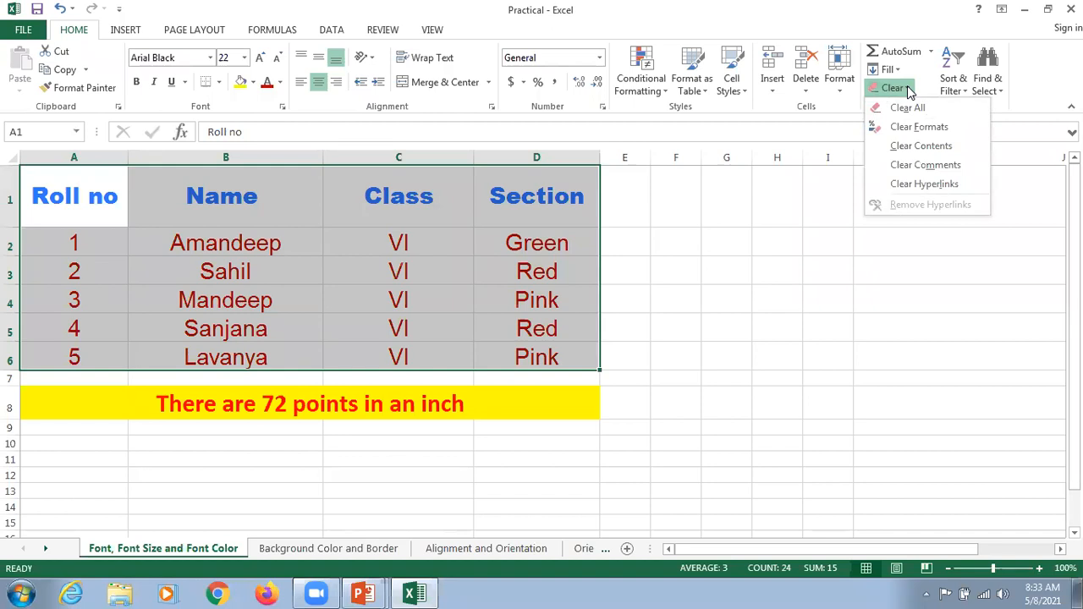
click(933, 129)
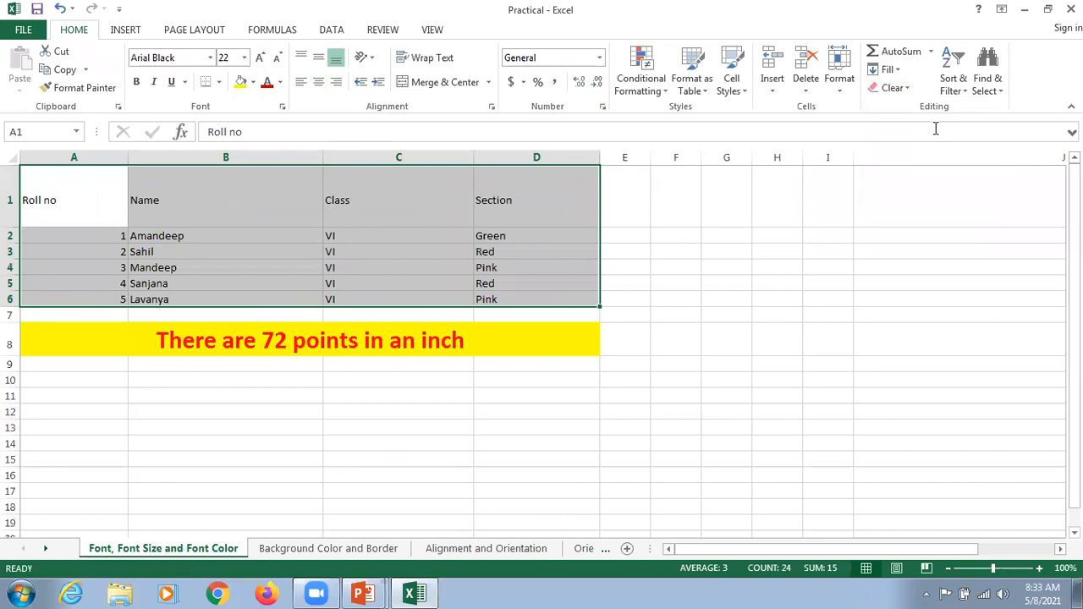
click(728, 298)
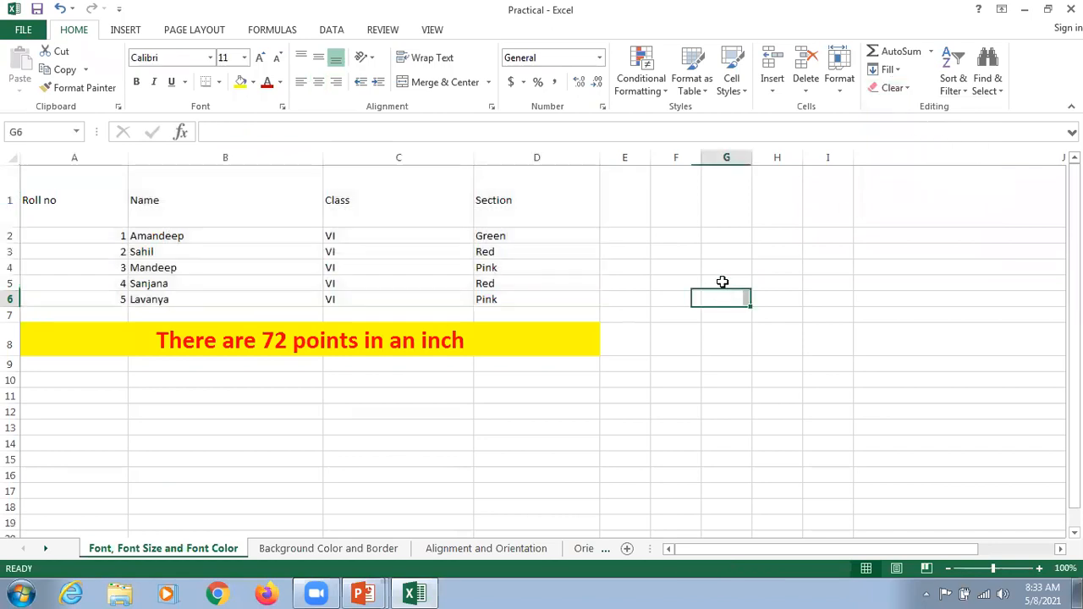
Increase the font size of the student table A1:D6 to 24 and center its text horizontally
drag(46, 193, 500, 298)
click(260, 59)
click(261, 59)
click(261, 59)
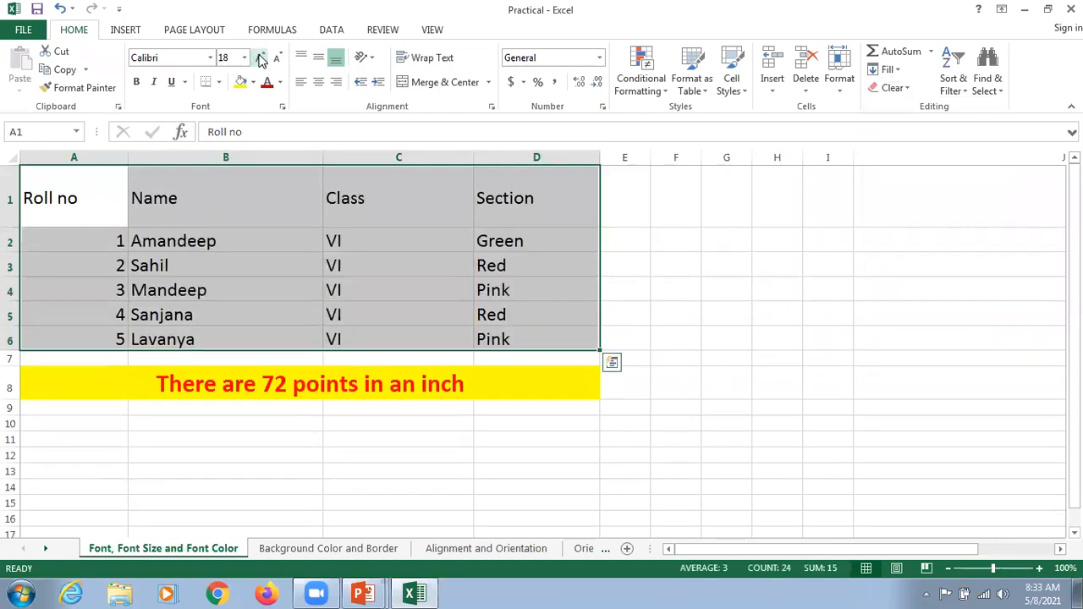
click(261, 59)
click(261, 59)
click(260, 59)
click(261, 60)
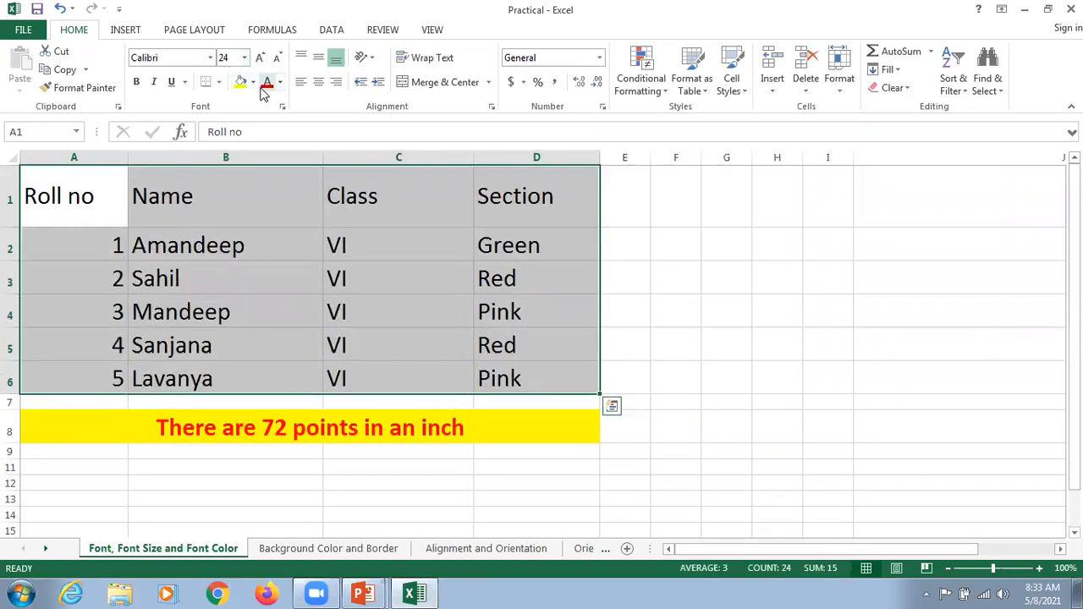
click(318, 82)
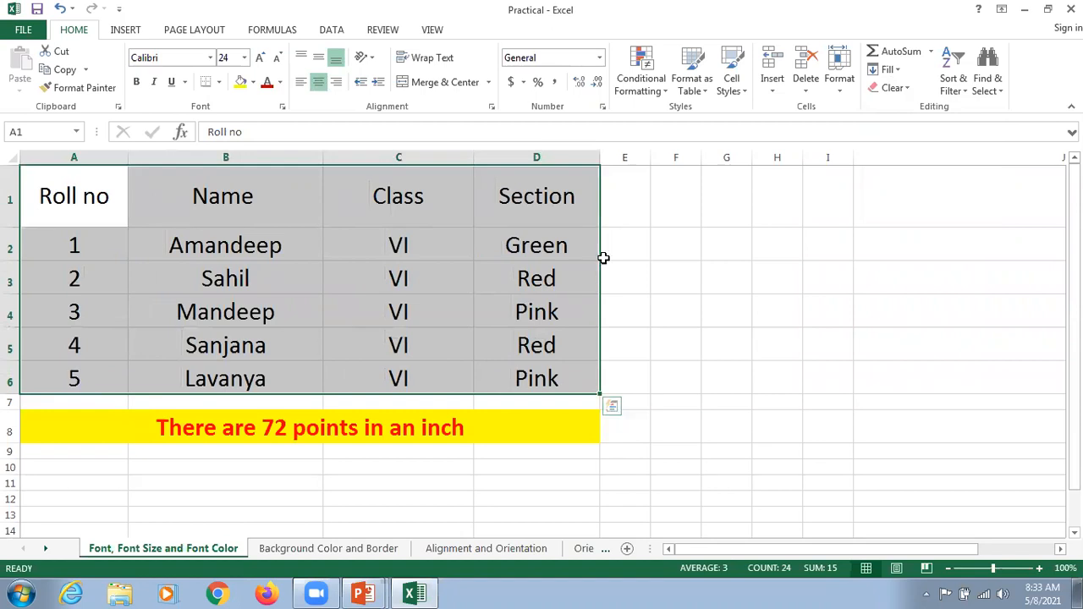
click(709, 264)
Make the header cells A1:D1 bold and increase their font size to 36
drag(65, 194, 506, 200)
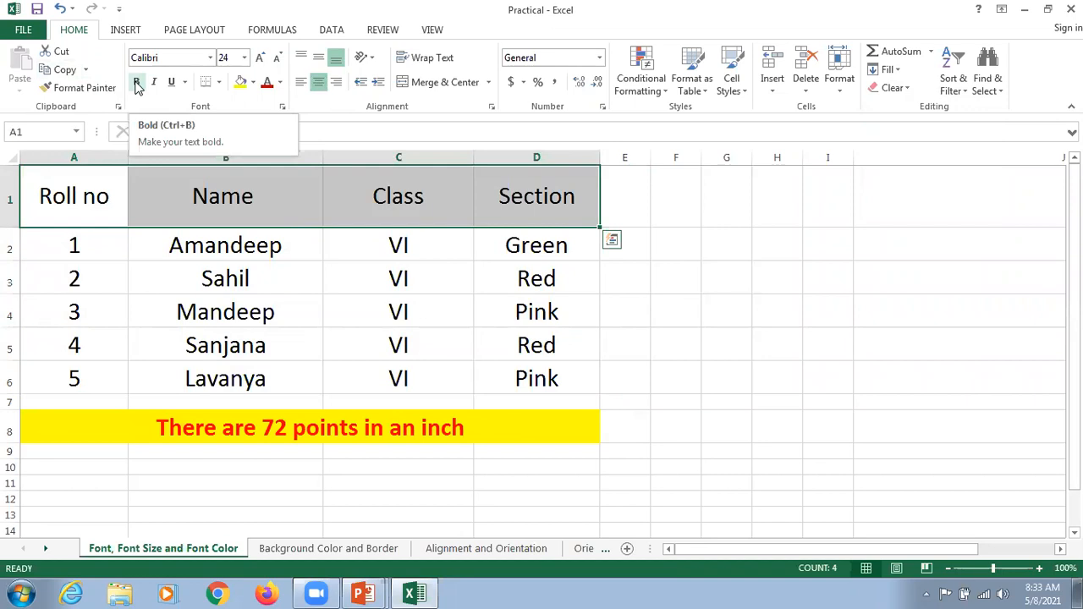
click(137, 86)
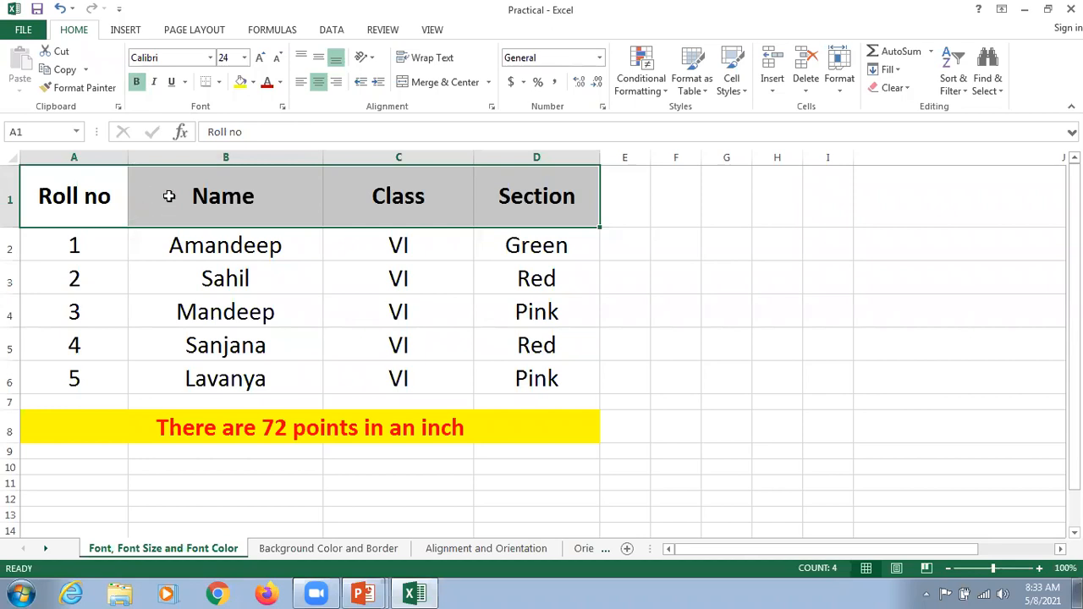
click(261, 59)
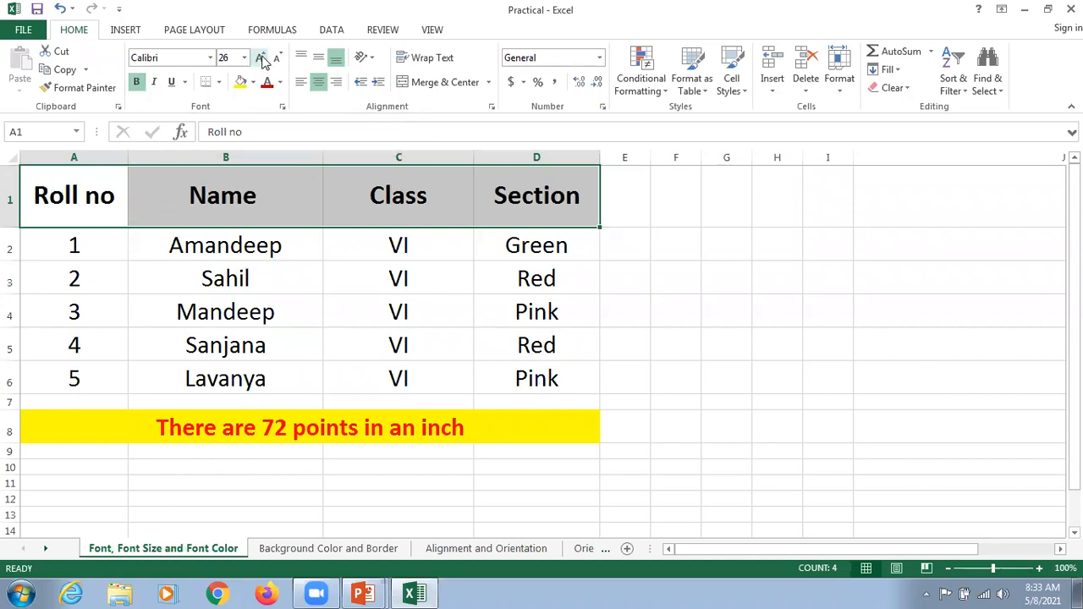
click(260, 58)
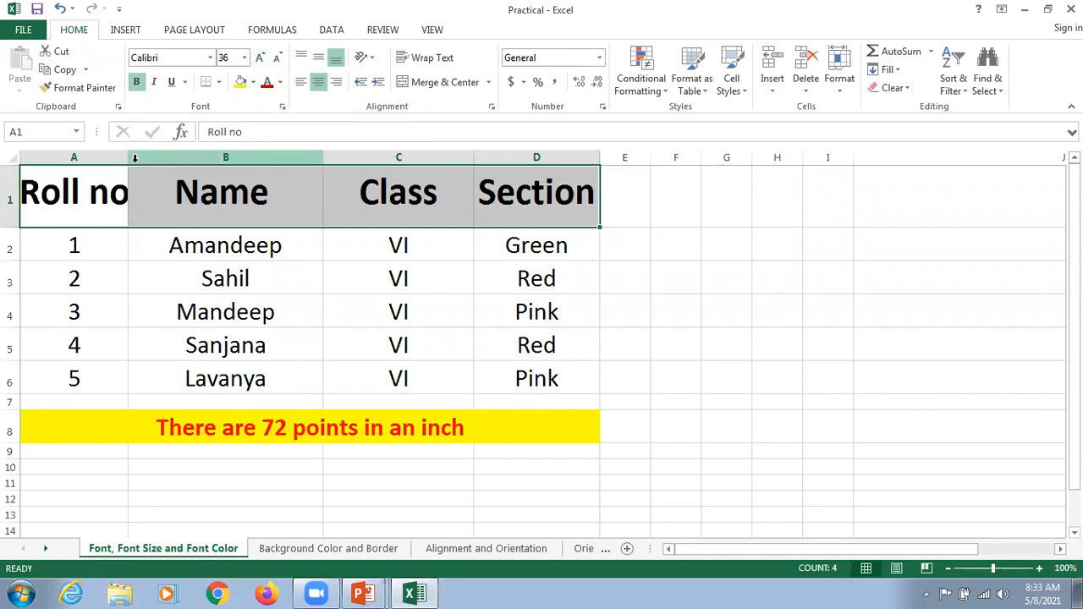
Widen columns A to D so the enlarged headings fit with room to spare
drag(130, 160, 225, 159)
drag(419, 153, 454, 155)
drag(604, 157, 629, 168)
drag(756, 162, 856, 182)
click(357, 313)
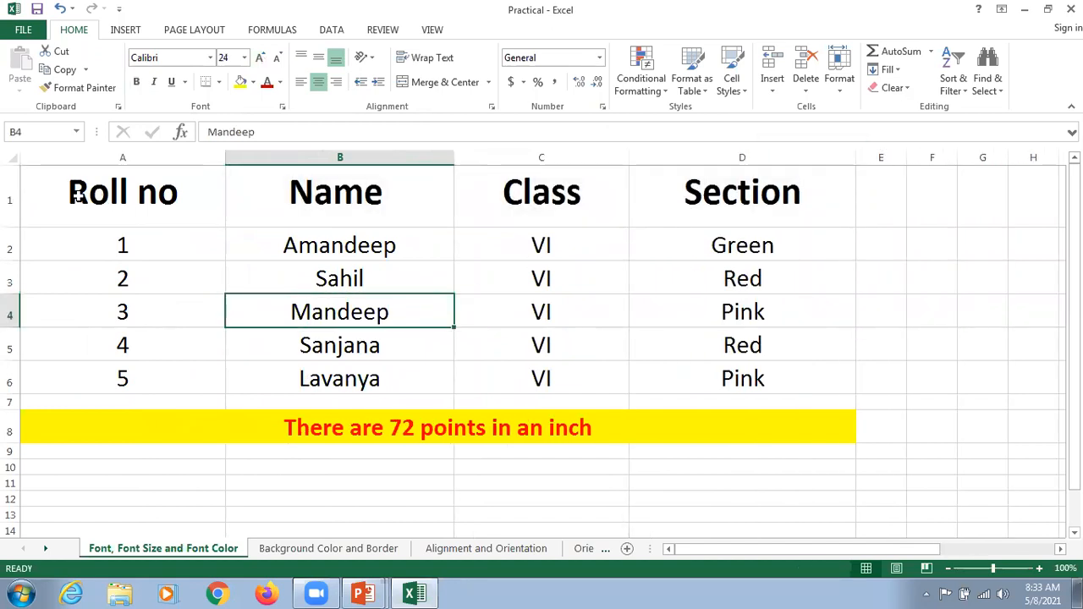
Remove the bold formatting from the header cells A1:D1
click(99, 194)
shift+click(742, 196)
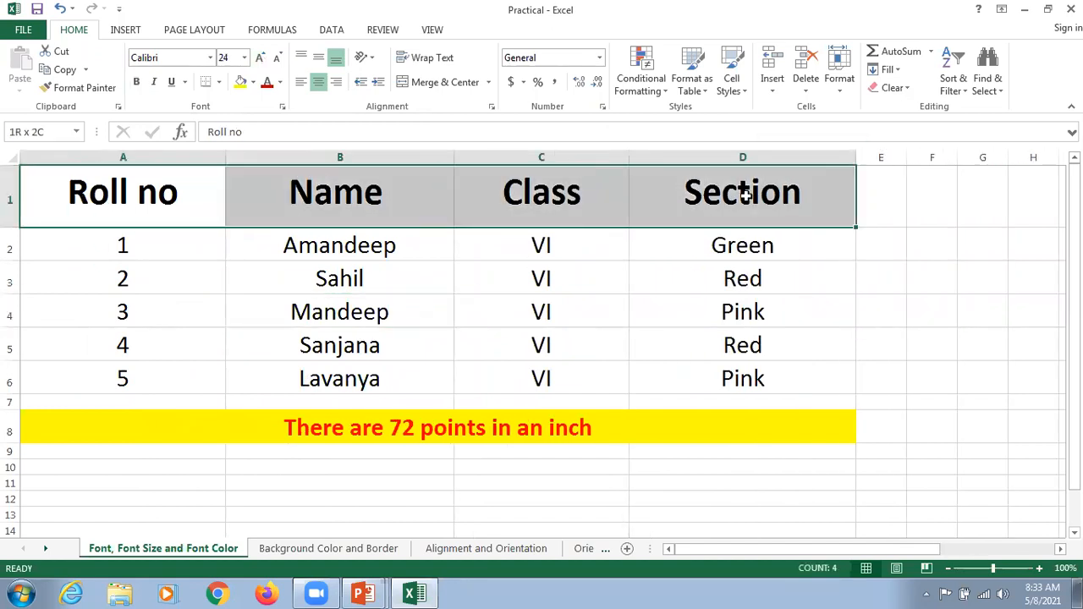
click(137, 82)
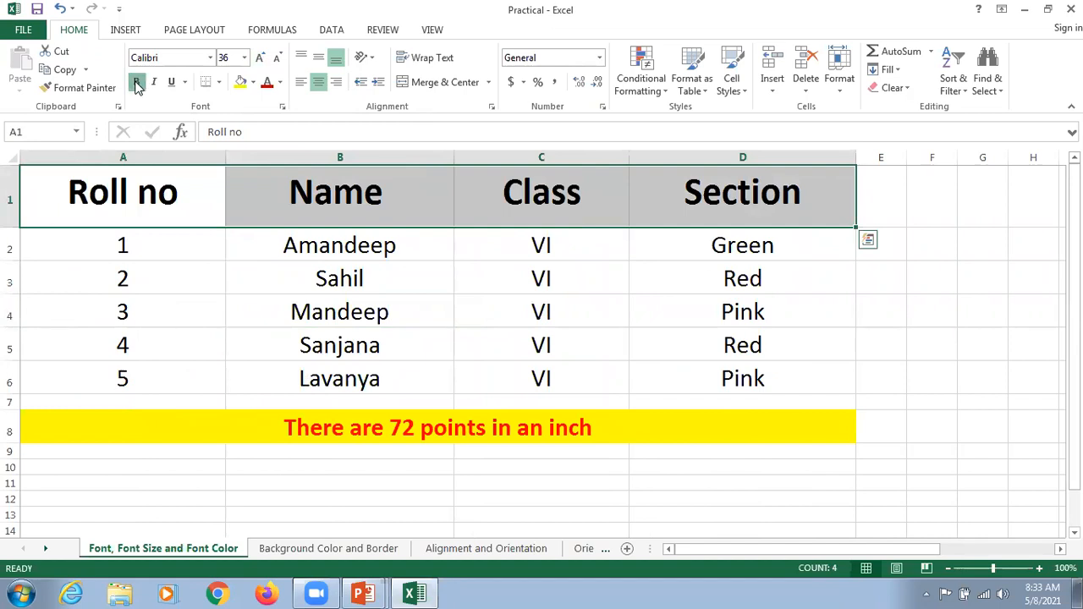
click(246, 288)
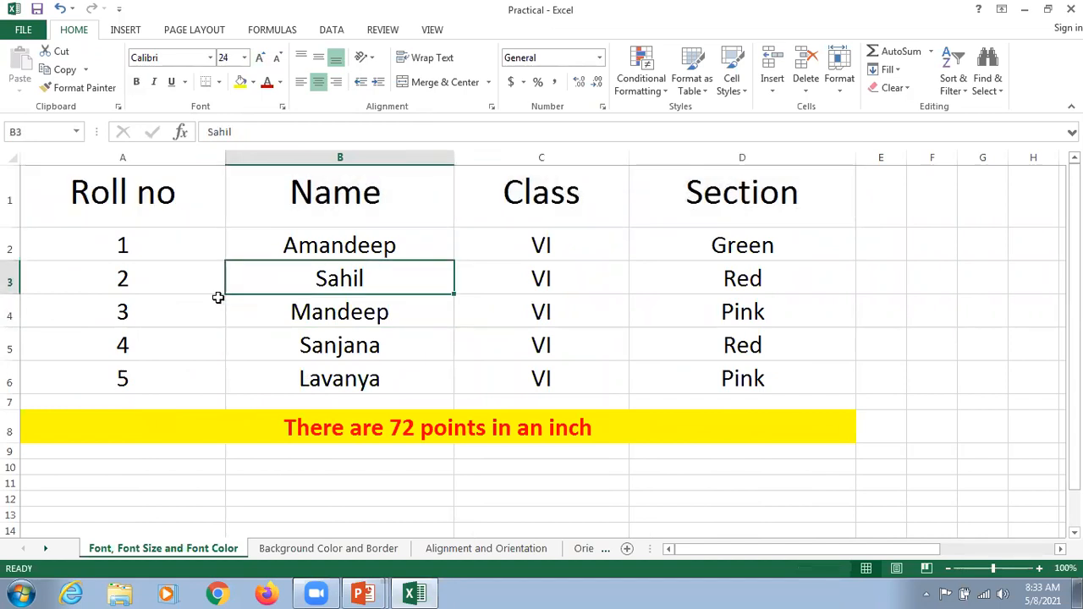
Toggle italic on and off repeatedly for the header cells A1:D1, ending with italic switched off
drag(76, 200, 737, 209)
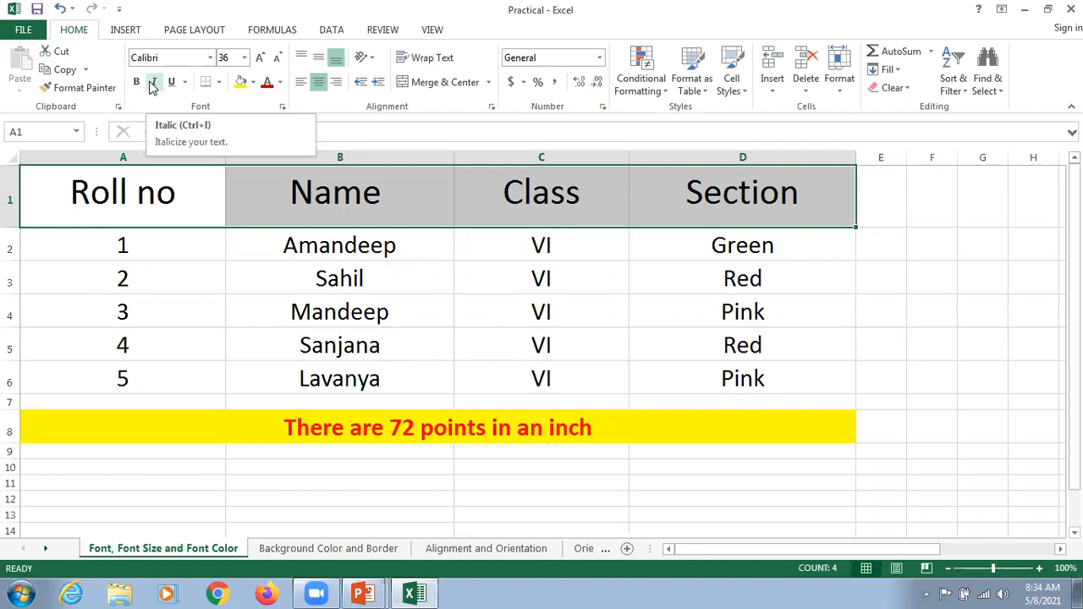
click(152, 83)
click(152, 83)
click(152, 83)
click(152, 83)
click(152, 83)
click(152, 83)
click(153, 83)
click(152, 83)
click(153, 83)
click(152, 83)
click(153, 83)
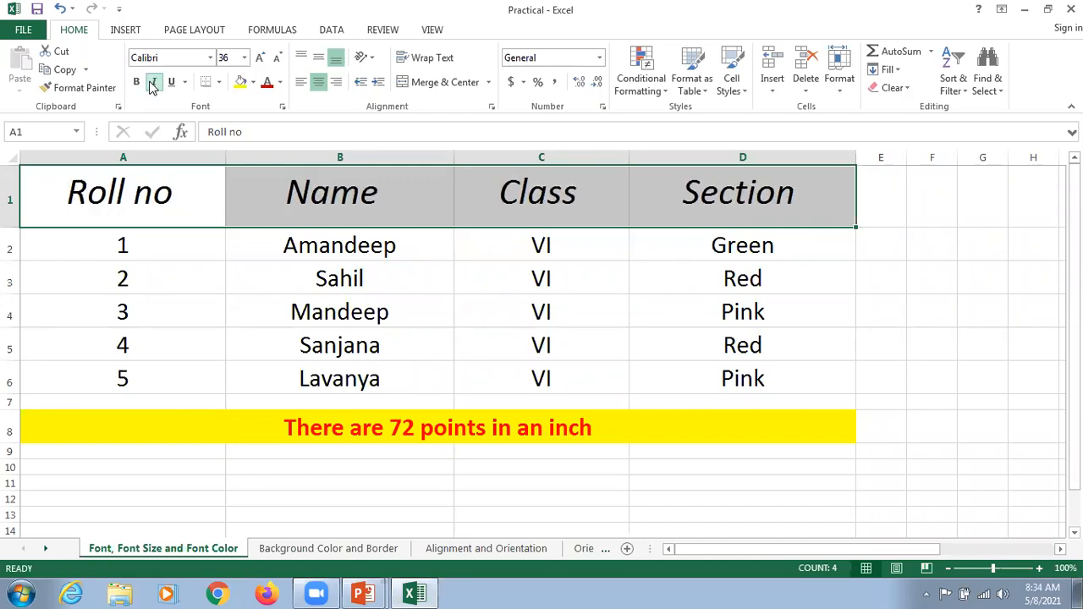
click(152, 83)
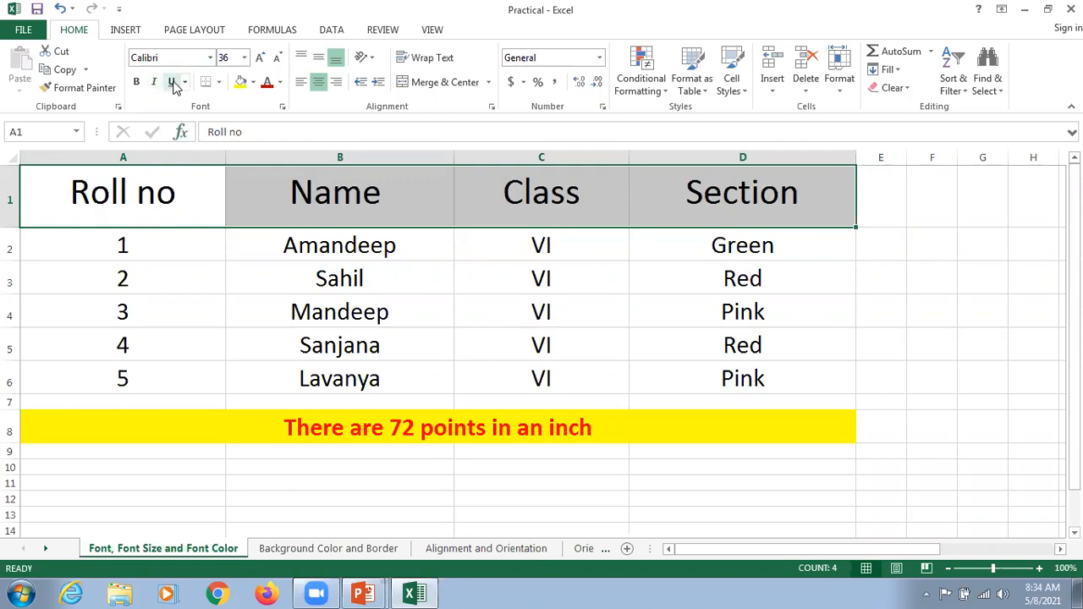
Underline the header cells A1:D1, and change the single underline to a double underline
click(173, 84)
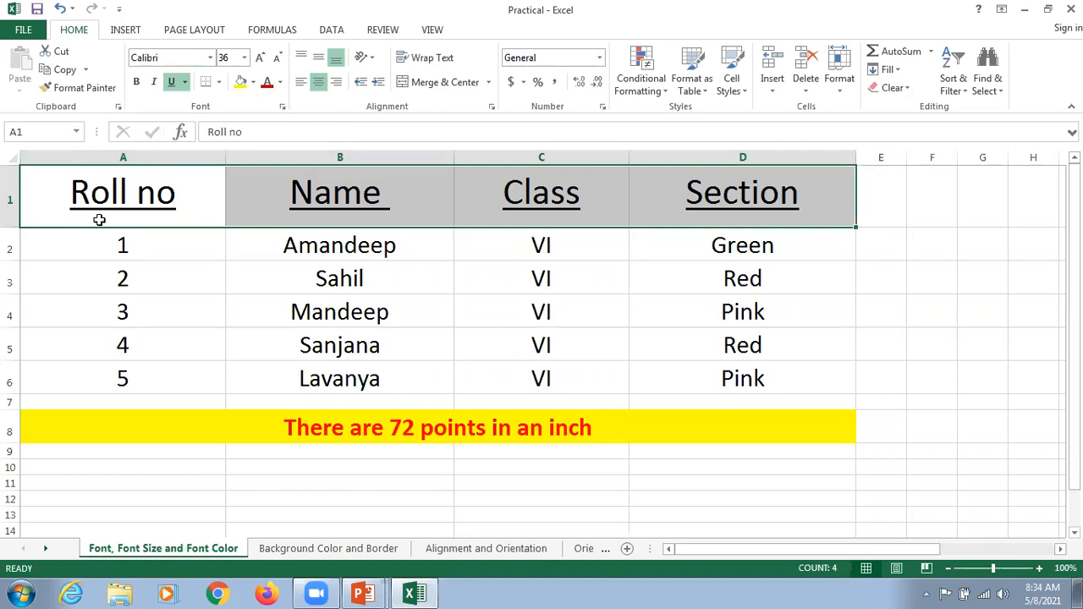
click(479, 245)
click(180, 203)
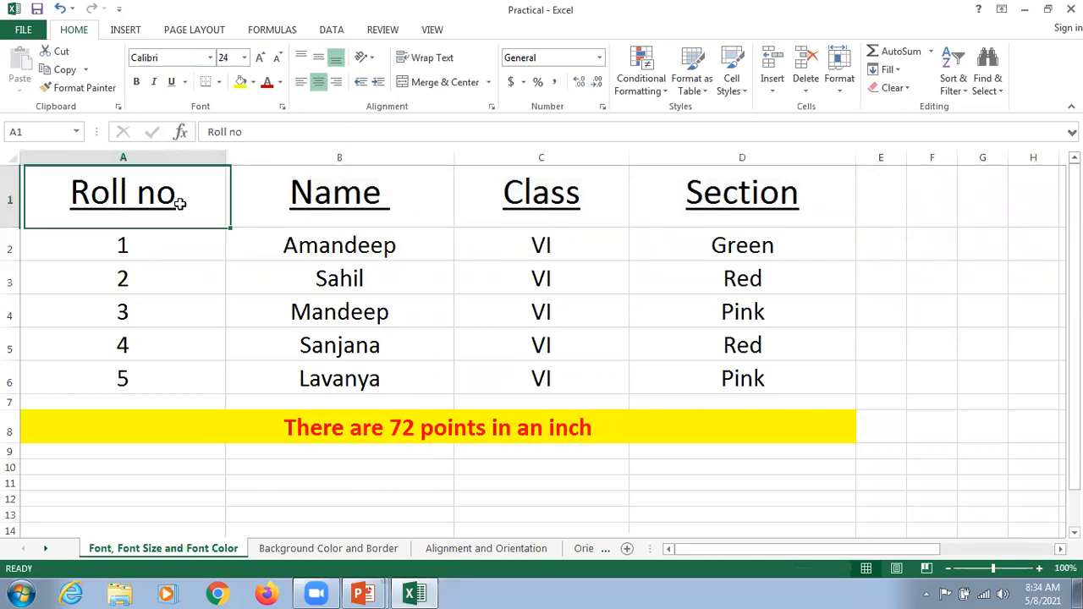
drag(179, 203, 719, 207)
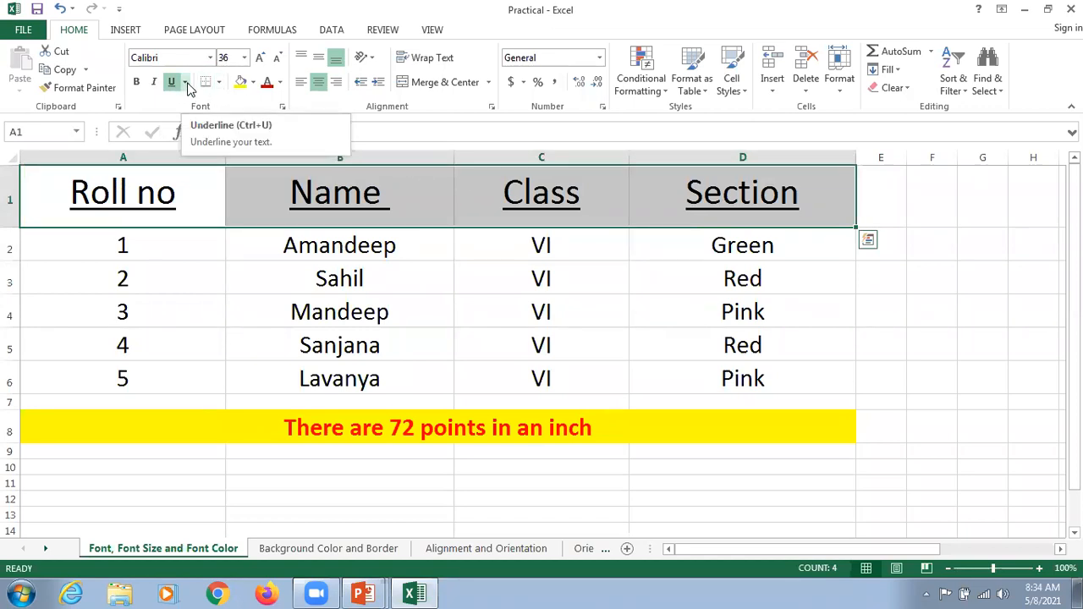
click(187, 84)
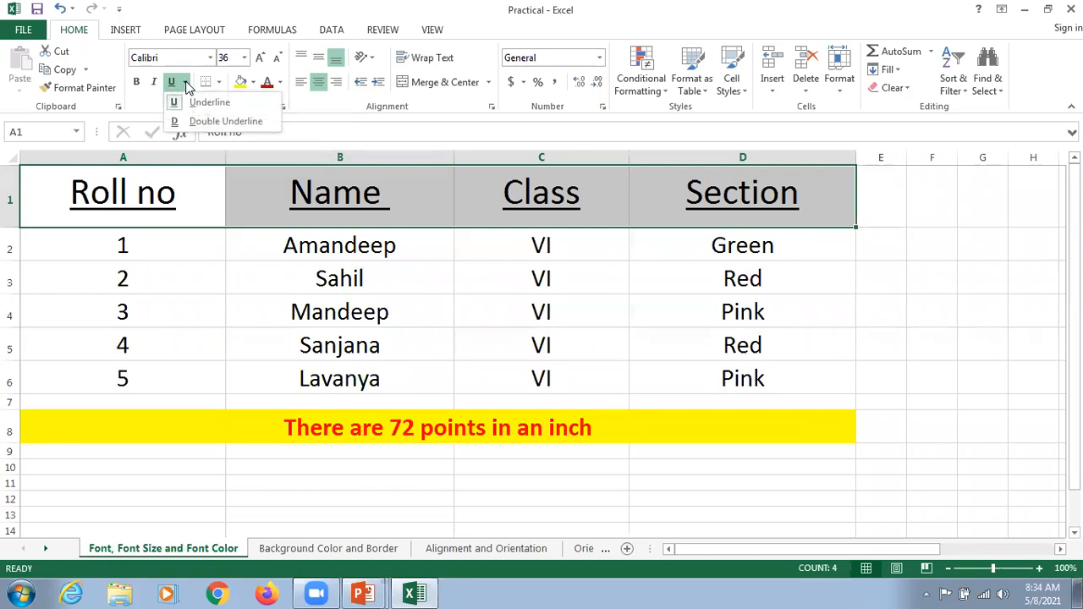
click(205, 123)
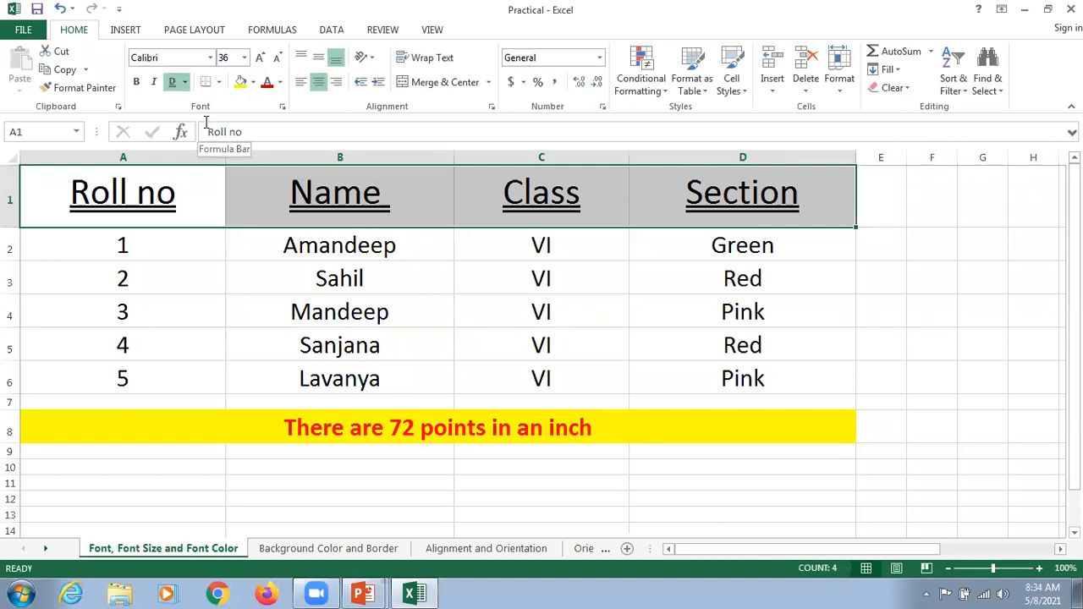
Apply the last used dark red font color to the header cells A1:D1
click(261, 305)
drag(72, 190, 720, 199)
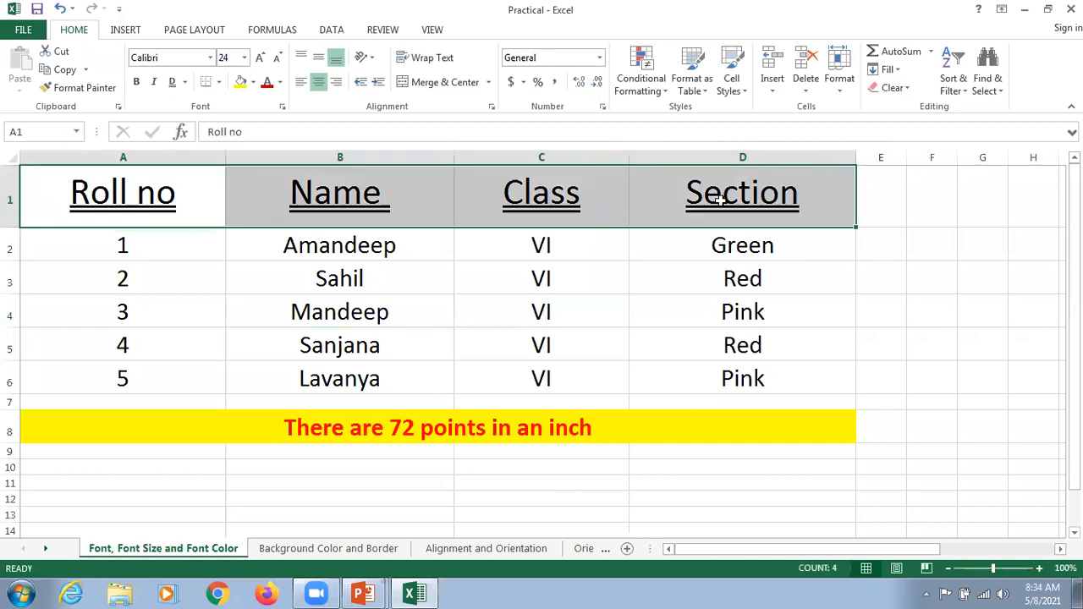
click(266, 82)
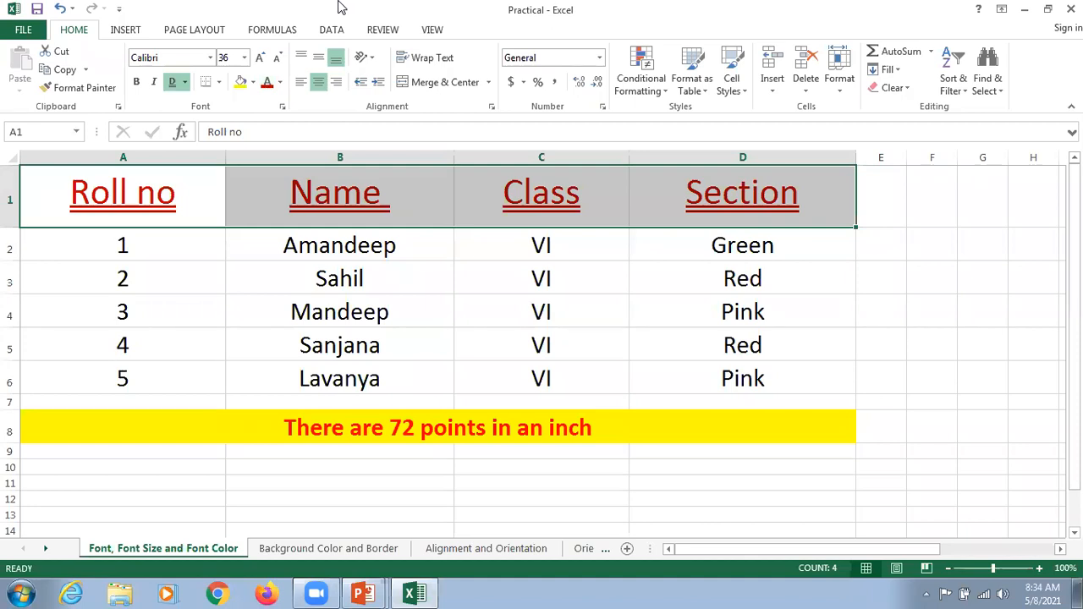
Clear the header row selection by selecting cell B3 in the student table
click(341, 7)
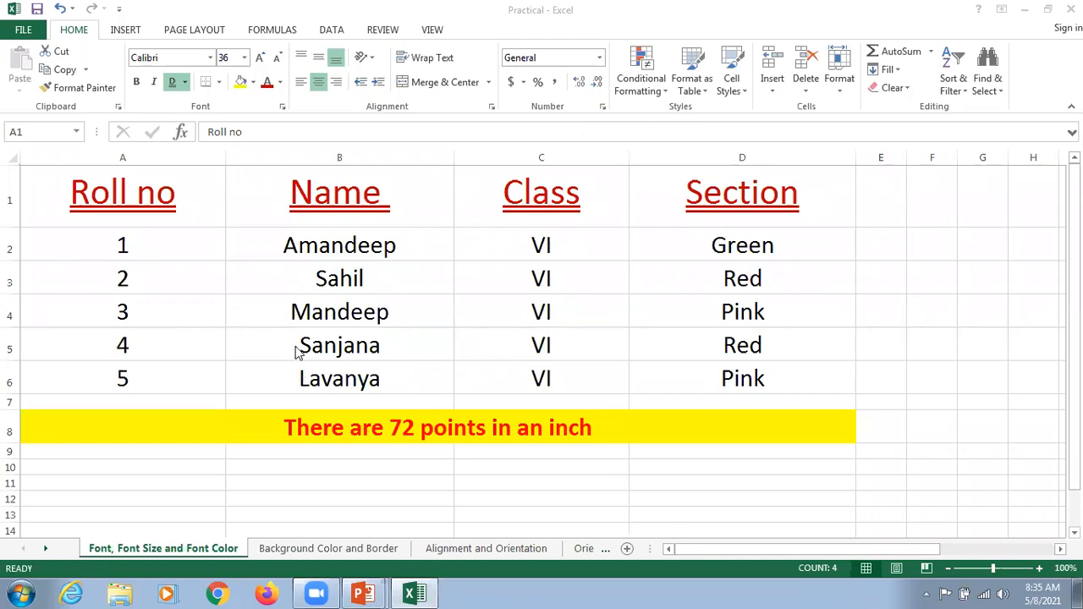
click(360, 292)
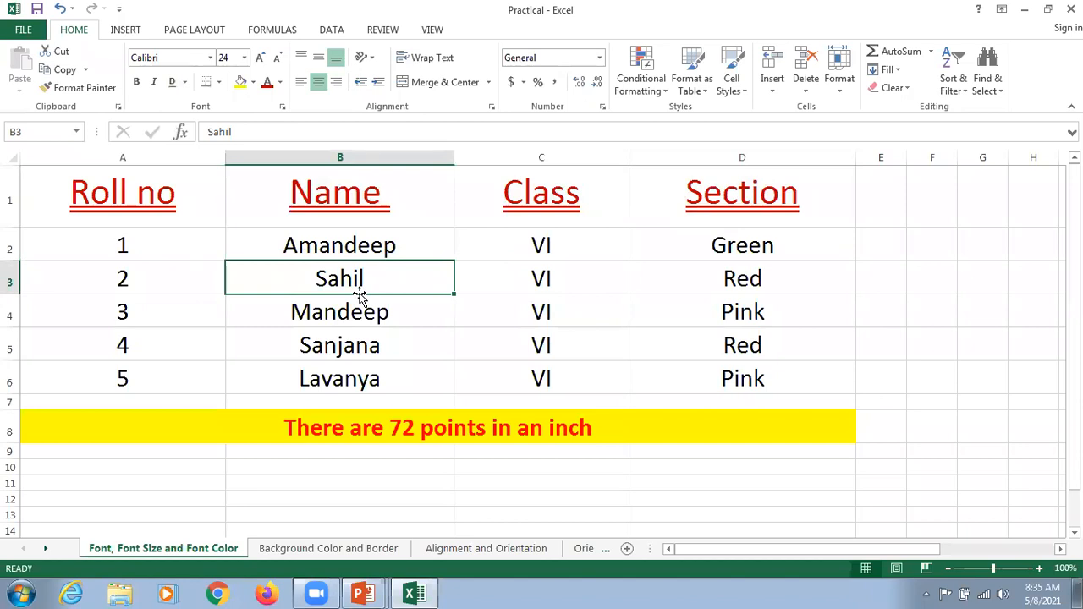
Switch to the PowerPoint slide show, erase all ink on the Bold, Italic and Underline slide, and advance to the next slide
key(alt+Tab)
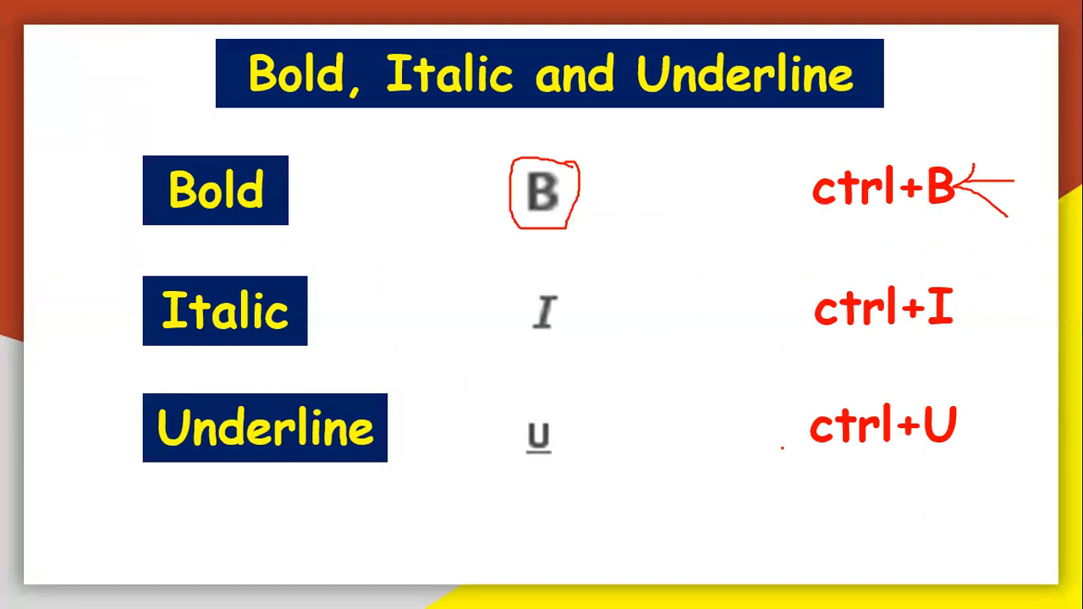
right_click(748, 417)
mouse_move(816, 348)
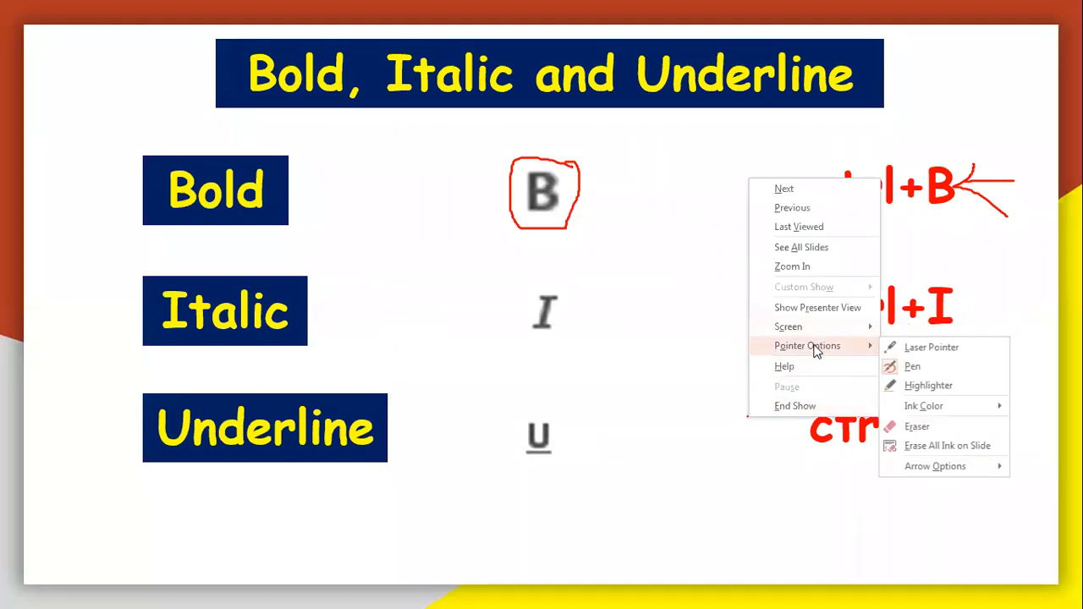
click(935, 444)
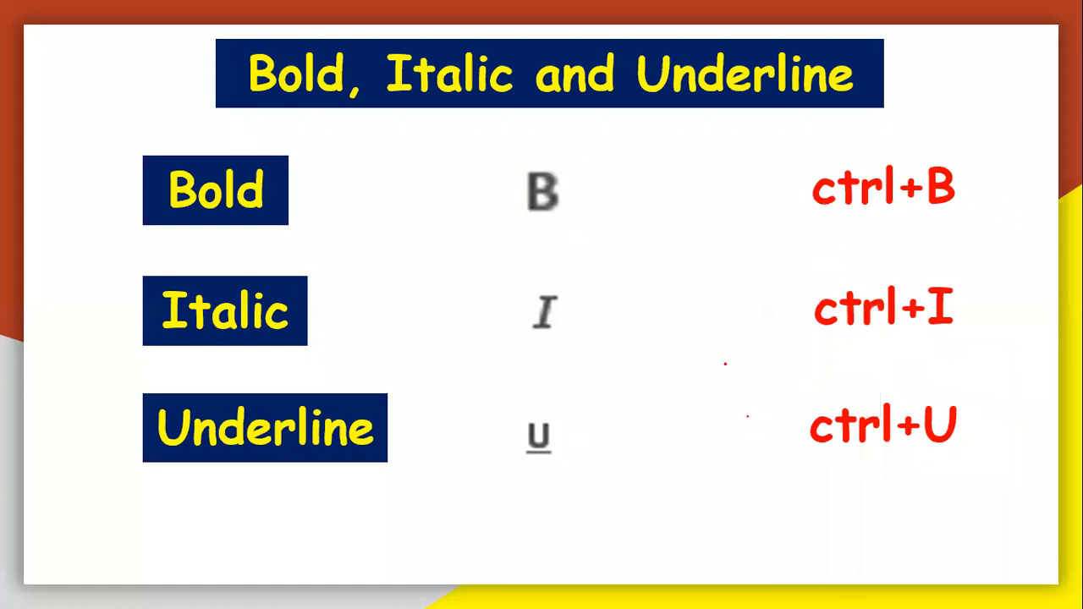
key(Right)
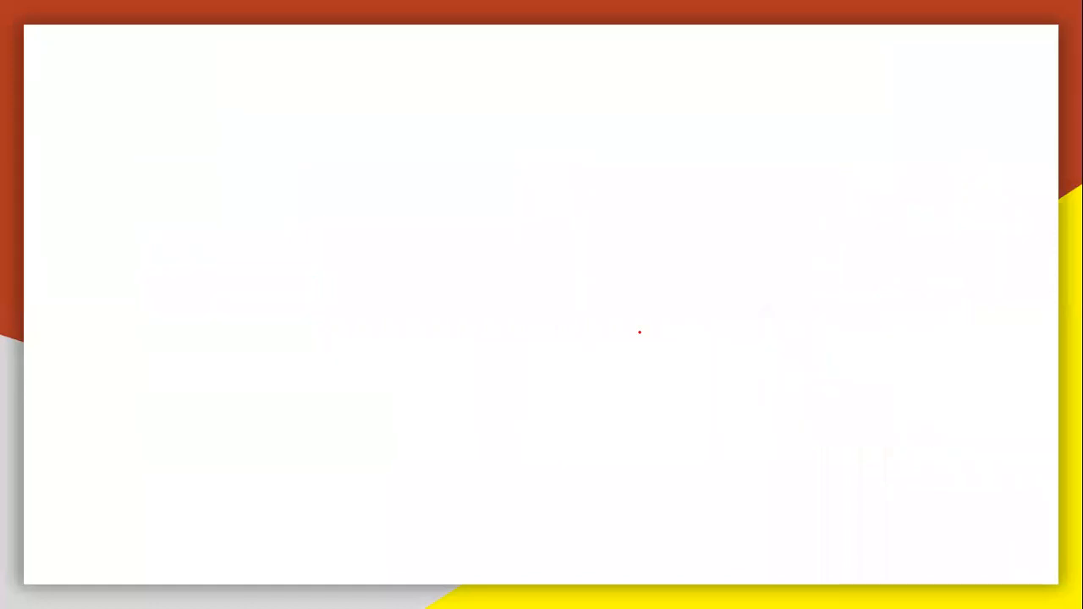